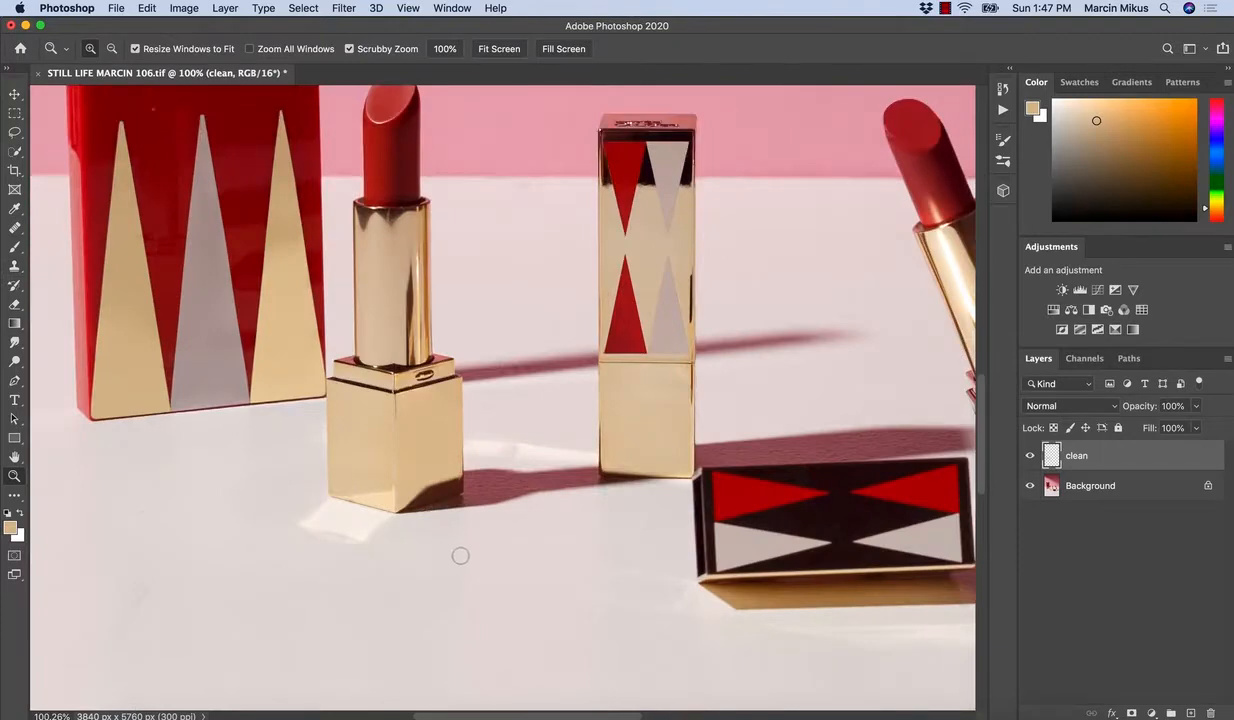
Step: Examine the light reflections on the white table around the lipstick bases
{"action": "key", "text": "s"}
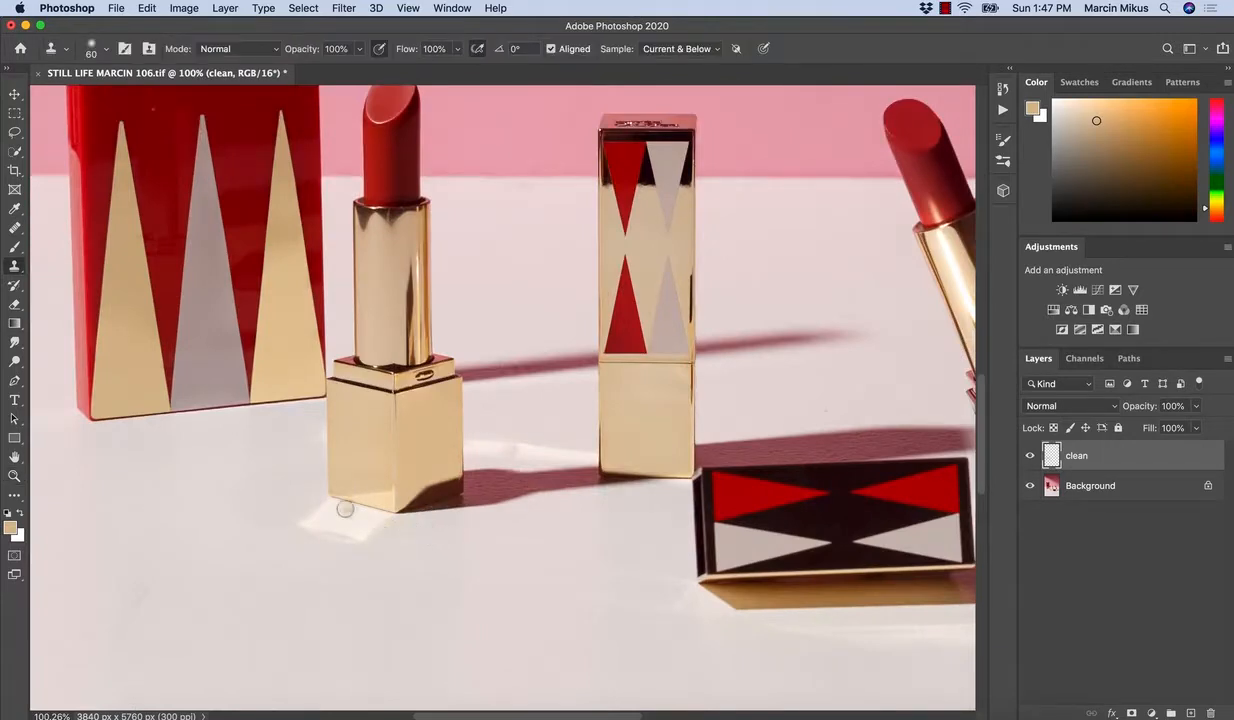
{"action": "key", "text": "z"}
{"action": "mouse_move", "coordinate": [520, 547]}
{"action": "left_mouse_down"}
{"action": "mouse_move", "coordinate": [481, 558]}
{"action": "mouse_move", "coordinate": [477, 548]}
{"action": "left_mouse_up"}
{"action": "key", "text": "s"}
{"action": "key", "text": "z"}
{"action": "key", "text": "s"}
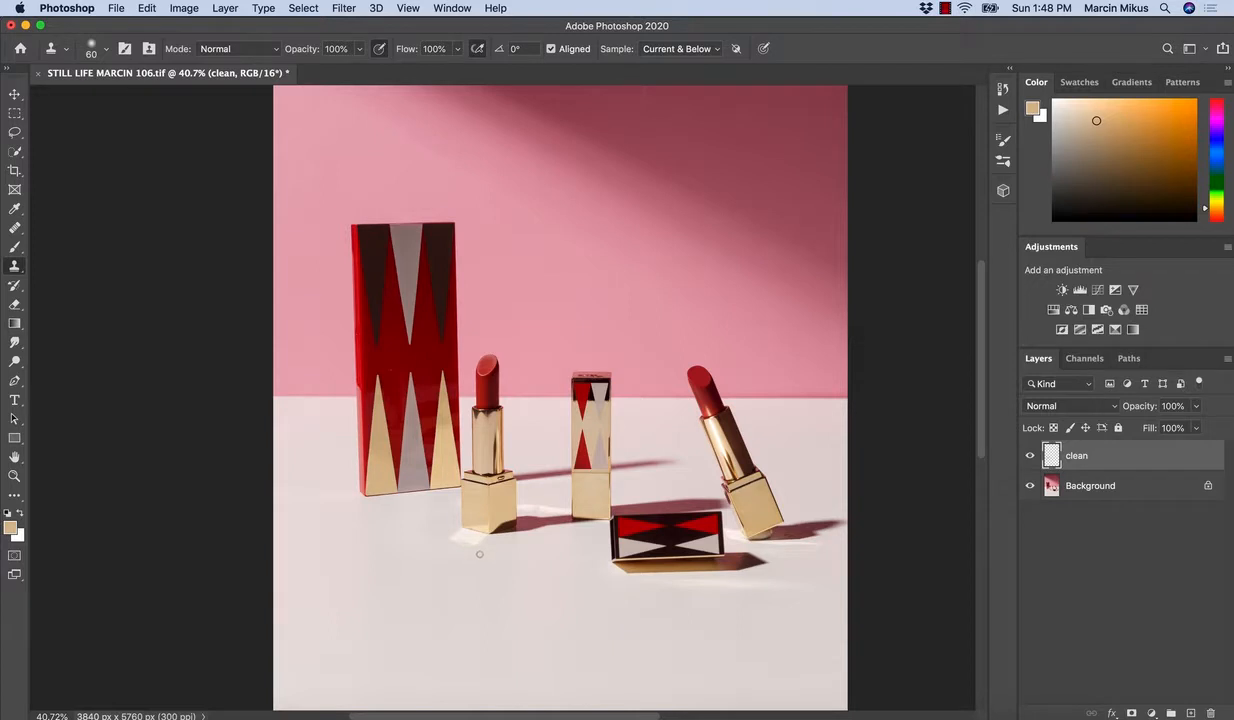
{"action": "mouse_move", "coordinate": [482, 544]}
{"action": "left_mouse_down"}
{"action": "mouse_move", "coordinate": [496, 534]}
{"action": "mouse_move", "coordinate": [501, 588]}
{"action": "mouse_move", "coordinate": [496, 578]}
{"action": "left_mouse_up"}
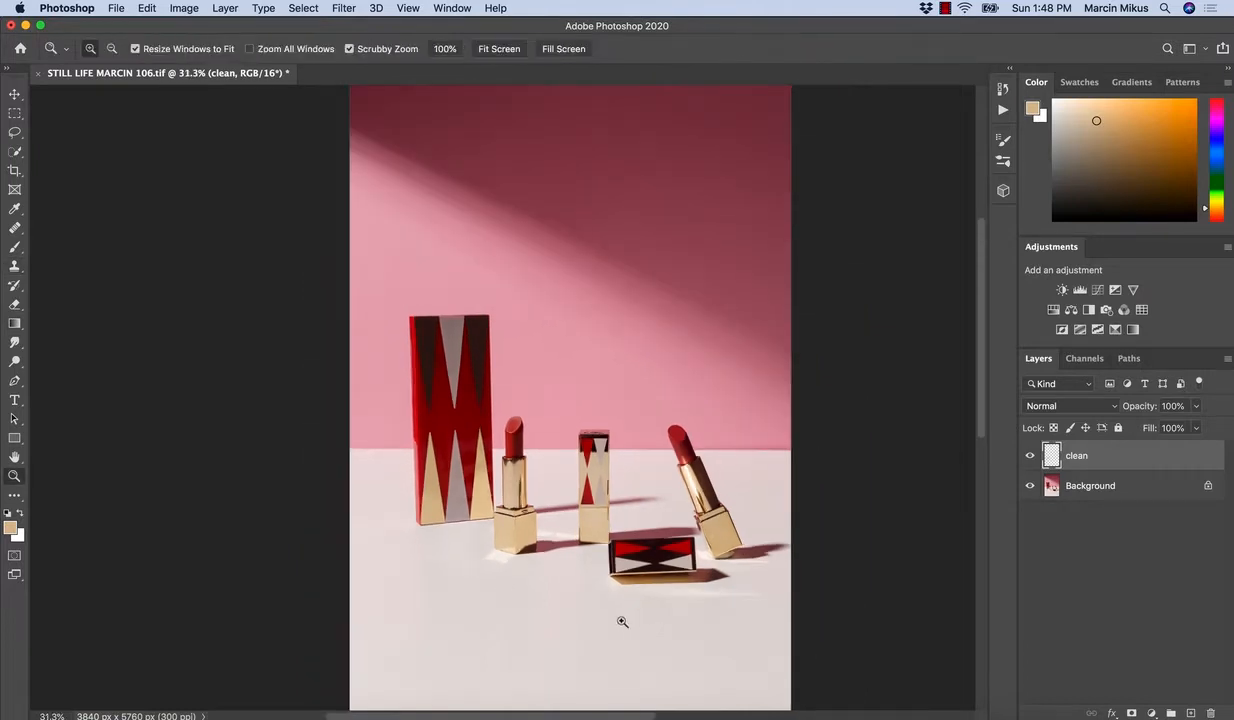
{"action": "left_click_drag", "start_coordinate": [622, 620], "coordinate": [628, 625]}
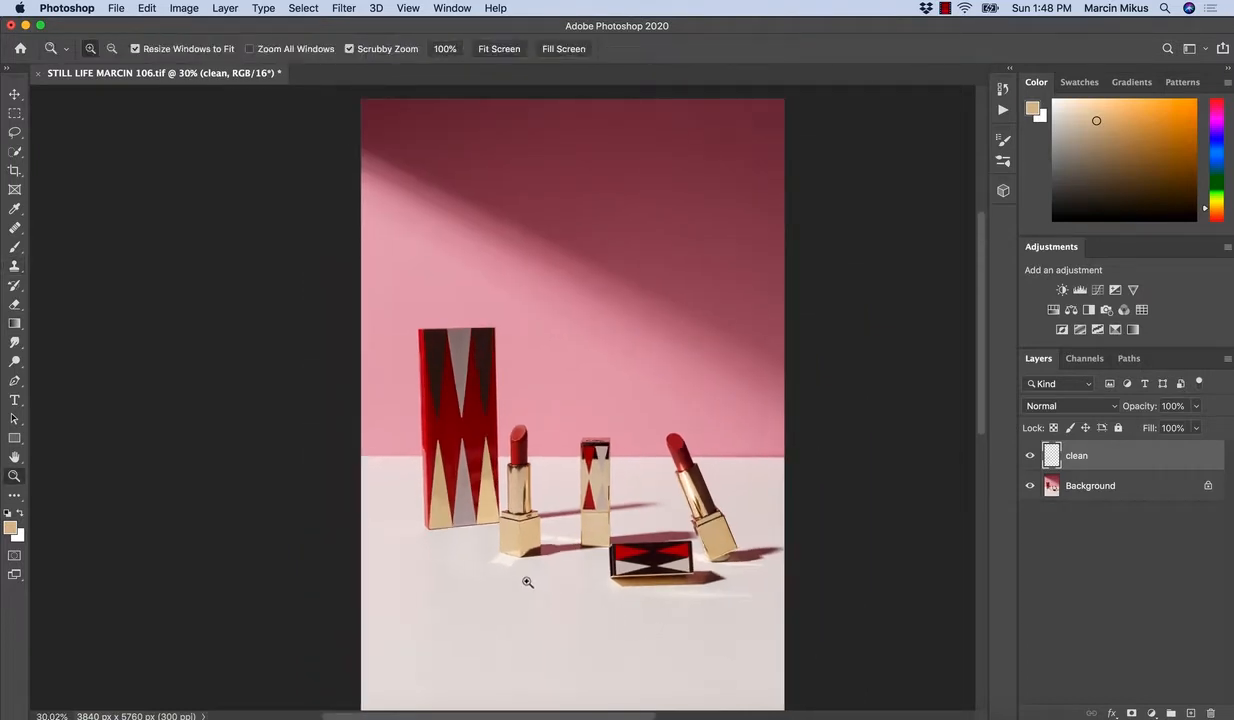
Step: Clone clean table texture over the bright reflection in front of the upright lipstick's gold base, enlarging the brush up to 125 px
{"action": "mouse_move", "coordinate": [523, 579]}
{"action": "left_mouse_down"}
{"action": "mouse_move", "coordinate": [556, 570]}
{"action": "mouse_move", "coordinate": [584, 598]}
{"action": "mouse_move", "coordinate": [565, 537]}
{"action": "left_mouse_up"}
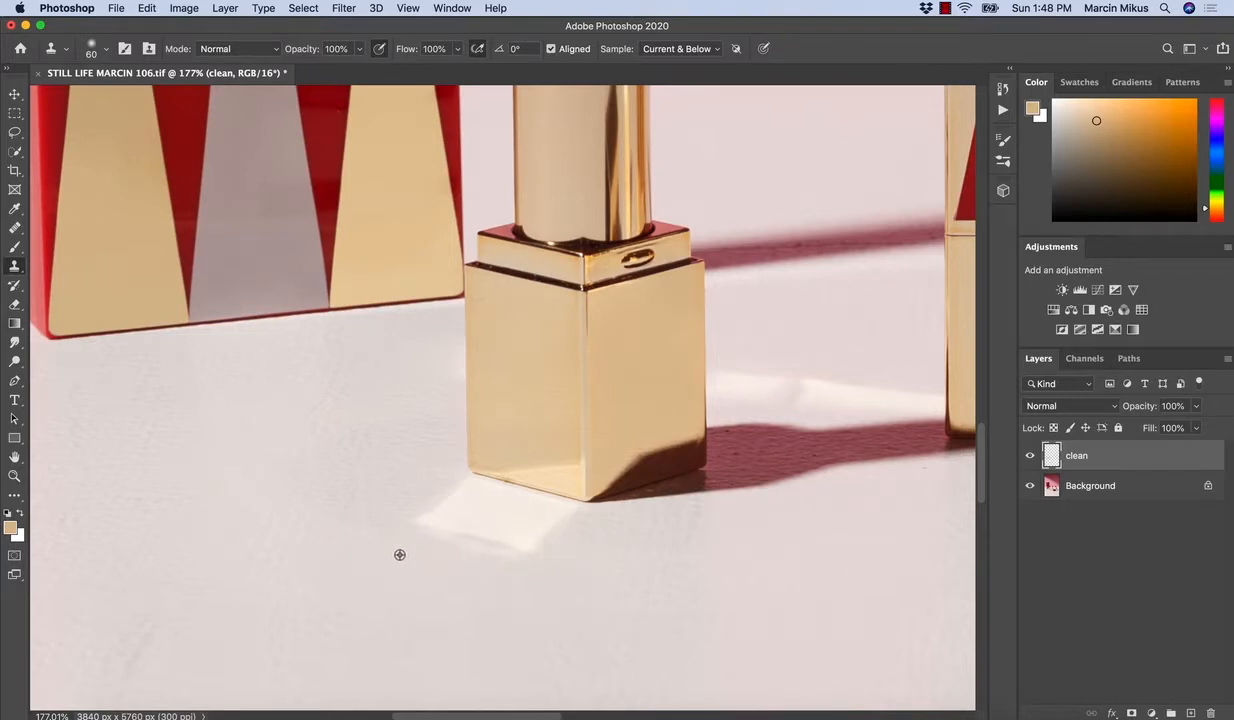
{"action": "left_click", "coordinate": [400, 555], "text": "alt"}
{"action": "mouse_move", "coordinate": [405, 522]}
{"action": "left_mouse_down"}
{"action": "mouse_move", "coordinate": [528, 544]}
{"action": "mouse_move", "coordinate": [435, 536]}
{"action": "mouse_move", "coordinate": [559, 576]}
{"action": "left_mouse_up"}
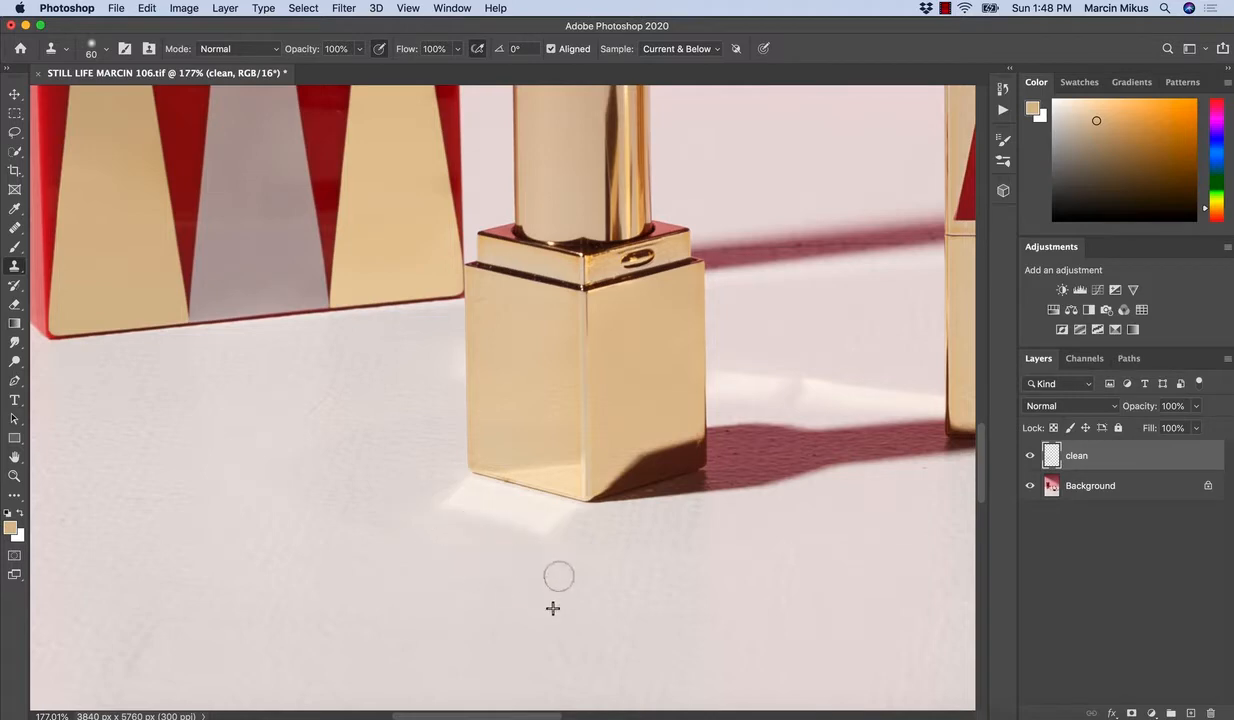
{"action": "key", "text": "bracketright"}
{"action": "key", "text": "bracketright"}
{"action": "mouse_move", "coordinate": [415, 534]}
{"action": "left_mouse_down"}
{"action": "mouse_move", "coordinate": [480, 511]}
{"action": "mouse_move", "coordinate": [557, 528]}
{"action": "mouse_move", "coordinate": [431, 502]}
{"action": "mouse_move", "coordinate": [460, 510]}
{"action": "left_mouse_up"}
{"action": "key", "text": "bracketright"}
{"action": "key", "text": "bracketright"}
{"action": "key", "text": "bracketright"}
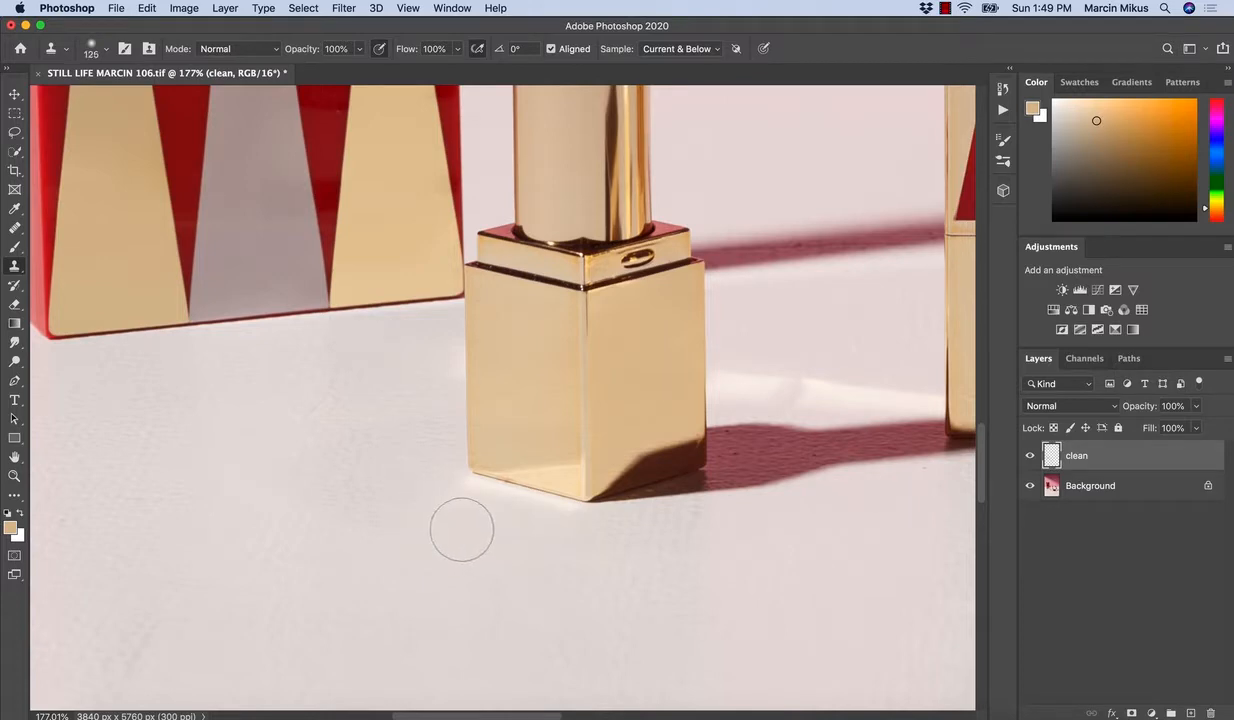
Step: Clone out the leftover glow along the lower edge of the upright lipstick's base with a 40 px brush
{"action": "key", "text": "bracketleft"}
{"action": "key", "text": "bracketleft"}
{"action": "key", "text": "bracketleft"}
{"action": "key", "text": "z"}
{"action": "left_click_drag", "start_coordinate": [458, 527], "coordinate": [483, 528]}
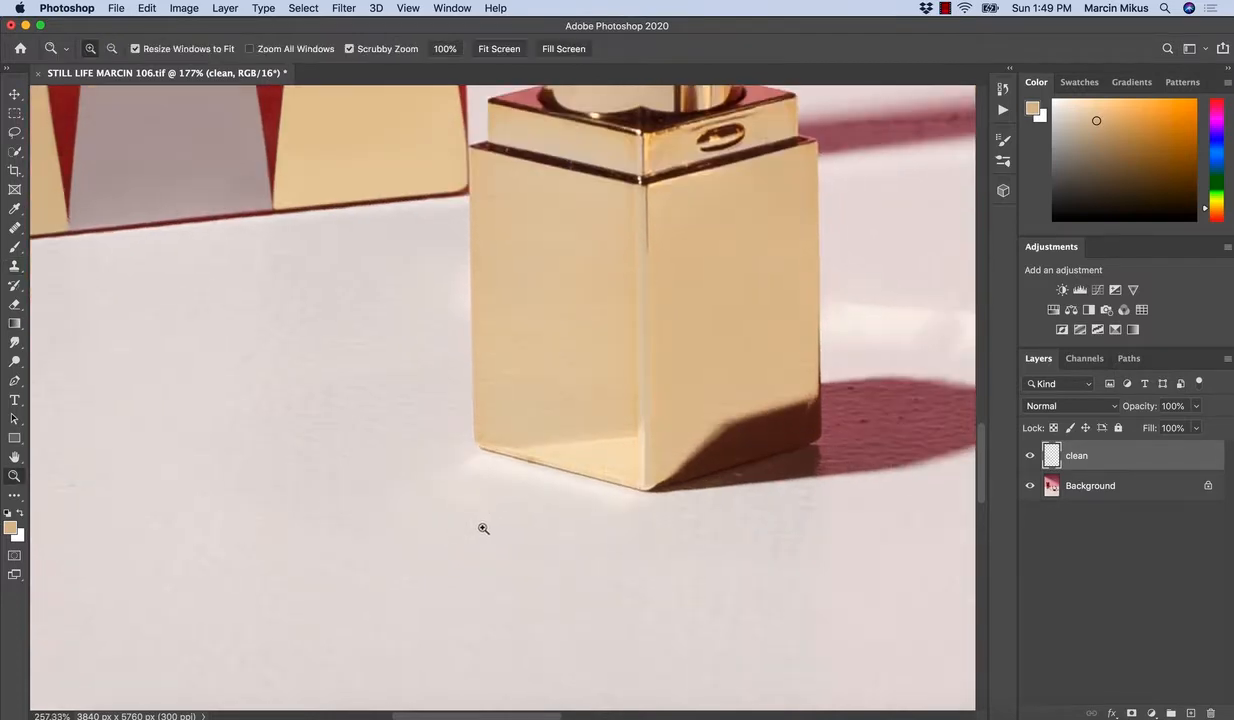
{"action": "key", "text": "s"}
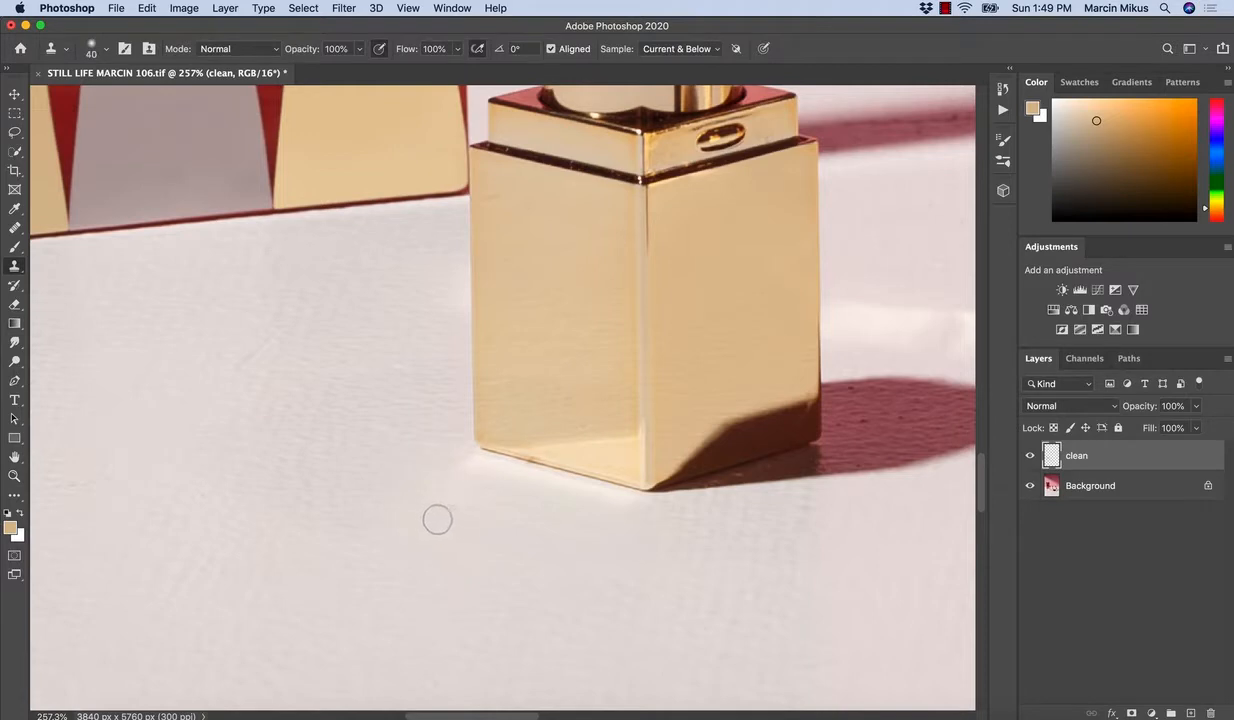
{"action": "left_click", "coordinate": [440, 510], "text": "alt"}
{"action": "left_click_drag", "start_coordinate": [459, 466], "coordinate": [633, 512]}
{"action": "left_click", "coordinate": [424, 532], "text": "alt"}
{"action": "left_click_drag", "start_coordinate": [473, 501], "coordinate": [468, 500]}
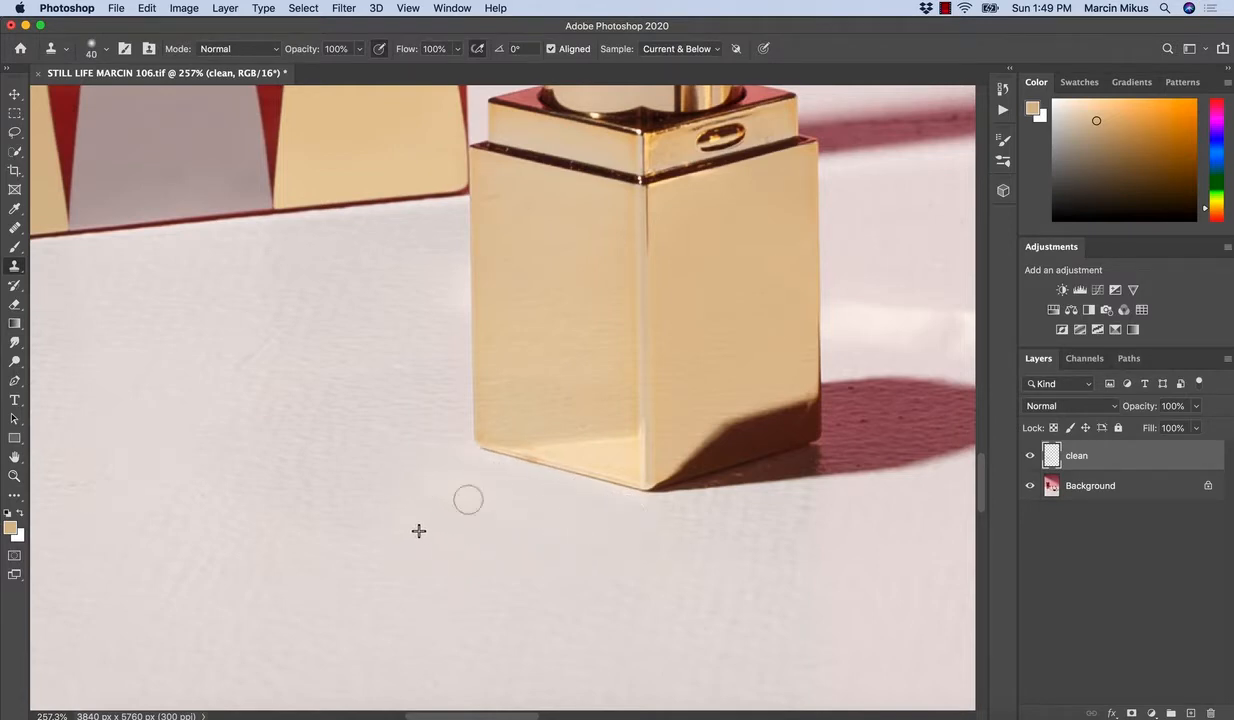
Step: Clone gold surface over the lighter reflection along the lower part of the base's shaded side face
{"action": "left_click", "coordinate": [602, 408], "text": "alt"}
{"action": "mouse_move", "coordinate": [613, 430]}
{"action": "left_mouse_down"}
{"action": "mouse_move", "coordinate": [531, 421]}
{"action": "mouse_move", "coordinate": [523, 432]}
{"action": "mouse_move", "coordinate": [530, 418]}
{"action": "left_mouse_up"}
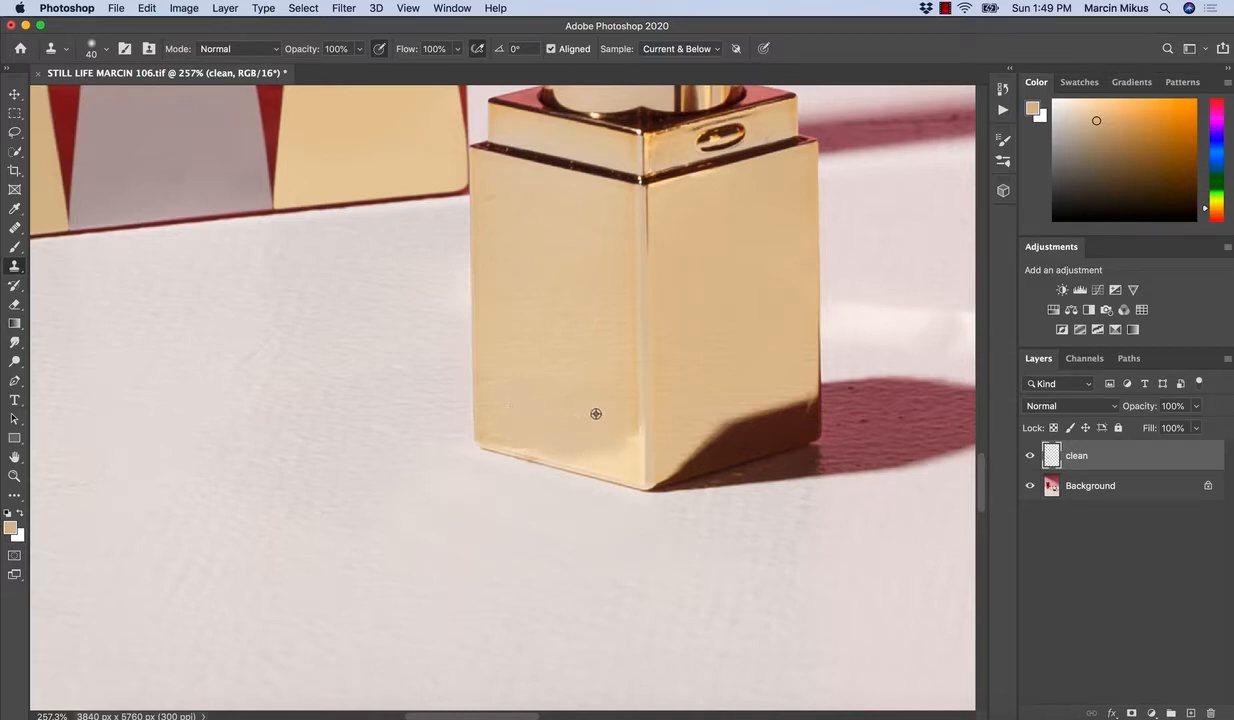
{"action": "left_click", "coordinate": [596, 413], "text": "alt"}
{"action": "mouse_move", "coordinate": [617, 452]}
{"action": "left_mouse_down"}
{"action": "mouse_move", "coordinate": [530, 436]}
{"action": "mouse_move", "coordinate": [579, 446]}
{"action": "left_mouse_up"}
Step: Try to clone over the lower end of the base's vertical corner edge with a 60 px brush
{"action": "left_click", "coordinate": [634, 388], "text": "alt"}
{"action": "key", "text": "bracketright"}
{"action": "key", "text": "bracketright"}
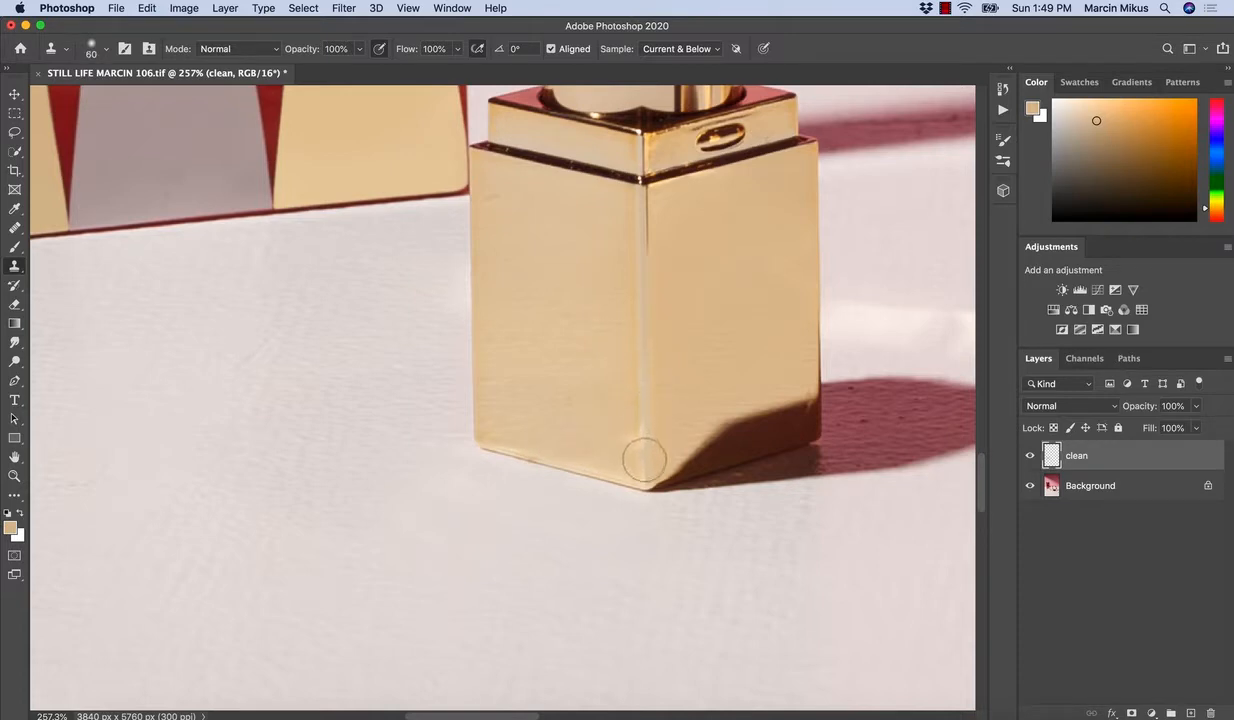
{"action": "left_click_drag", "start_coordinate": [645, 457], "coordinate": [638, 431]}
{"action": "key", "text": "super+z"}
Step: Clone clean table texture over the faint light streaks in front of the lying black-and-red case with a 175 px brush
{"action": "left_click_drag", "start_coordinate": [583, 413], "coordinate": [510, 430]}
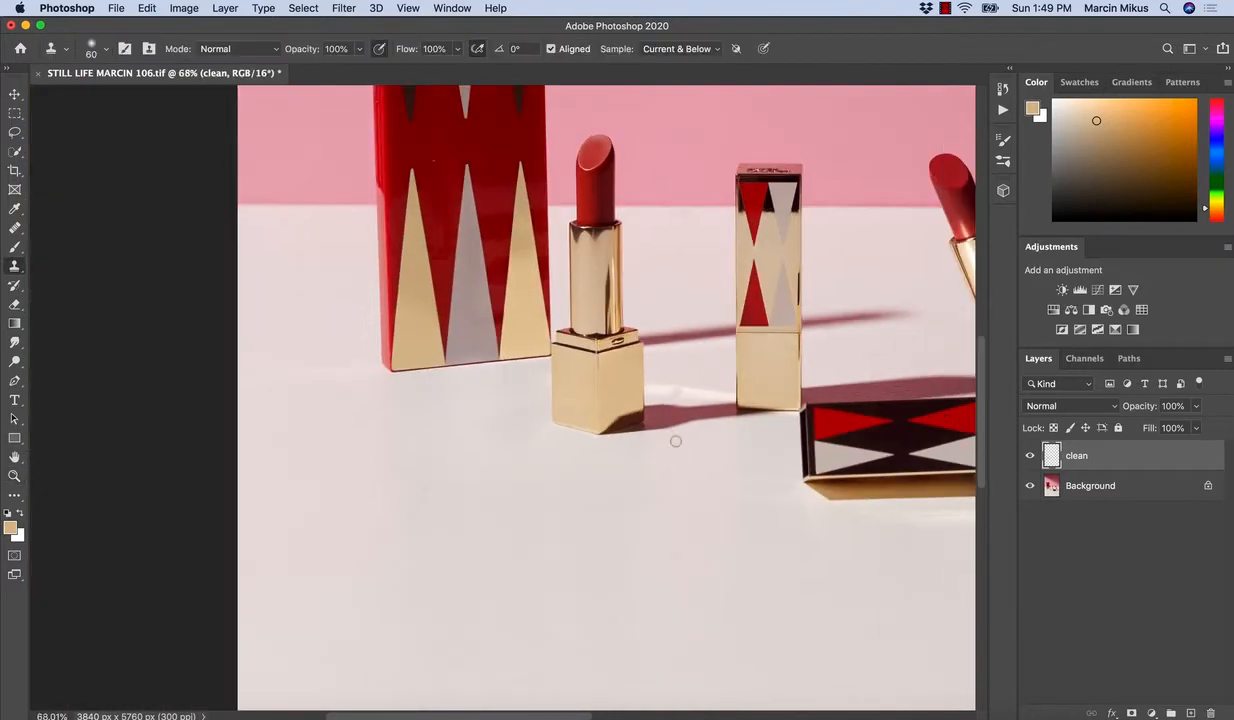
{"action": "left_click_drag", "start_coordinate": [646, 480], "coordinate": [562, 460]}
{"action": "left_click_drag", "start_coordinate": [650, 506], "coordinate": [573, 562]}
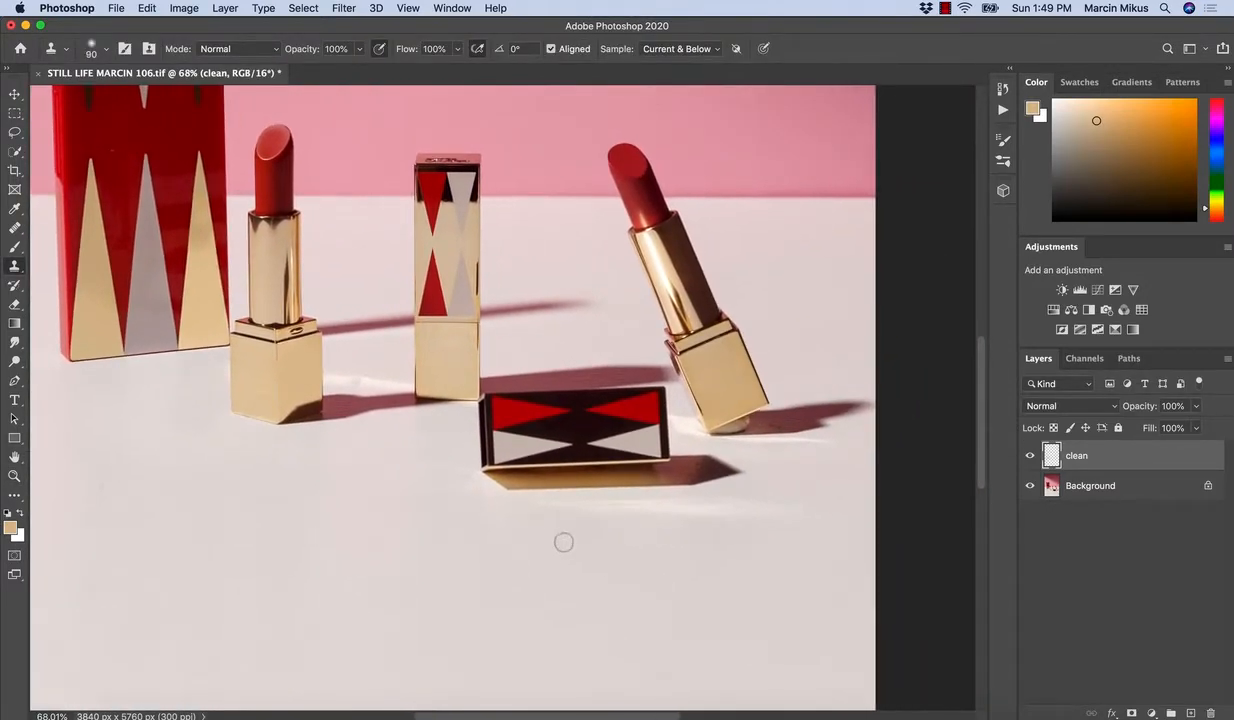
{"action": "key", "text": "bracketright"}
{"action": "key", "text": "bracketright"}
{"action": "key", "text": "bracketright"}
{"action": "key", "text": "bracketright"}
{"action": "left_click", "coordinate": [454, 506], "text": "alt"}
{"action": "left_click_drag", "start_coordinate": [452, 475], "coordinate": [422, 480]}
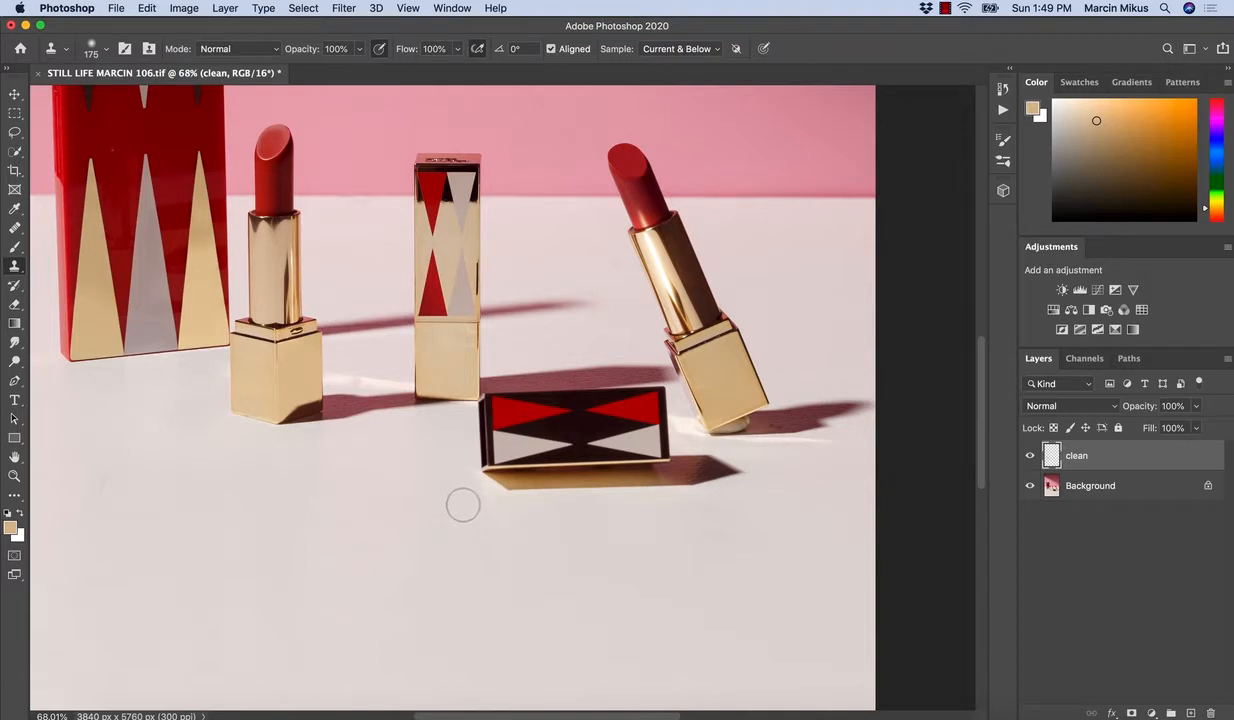
Step: Examine the remaining reflections around the lying case and beneath the leaning lipstick
{"action": "key", "text": "z"}
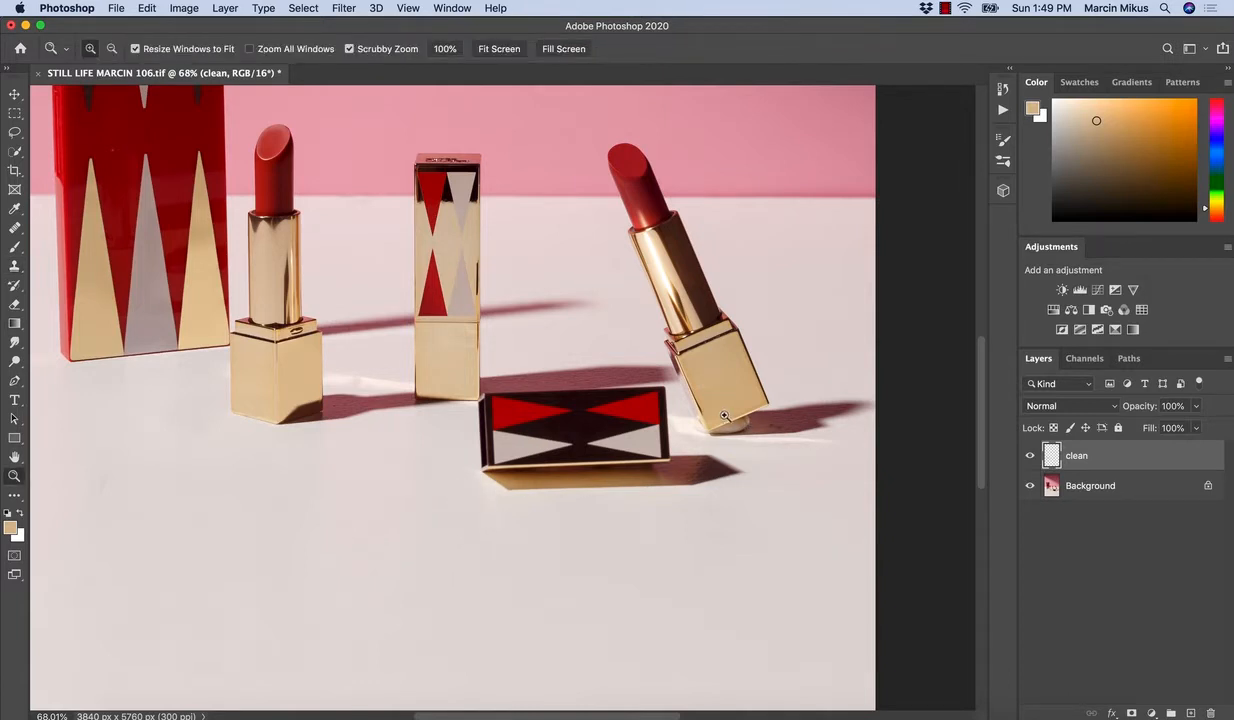
{"action": "left_click_drag", "start_coordinate": [366, 373], "coordinate": [410, 380]}
{"action": "key", "text": "s"}
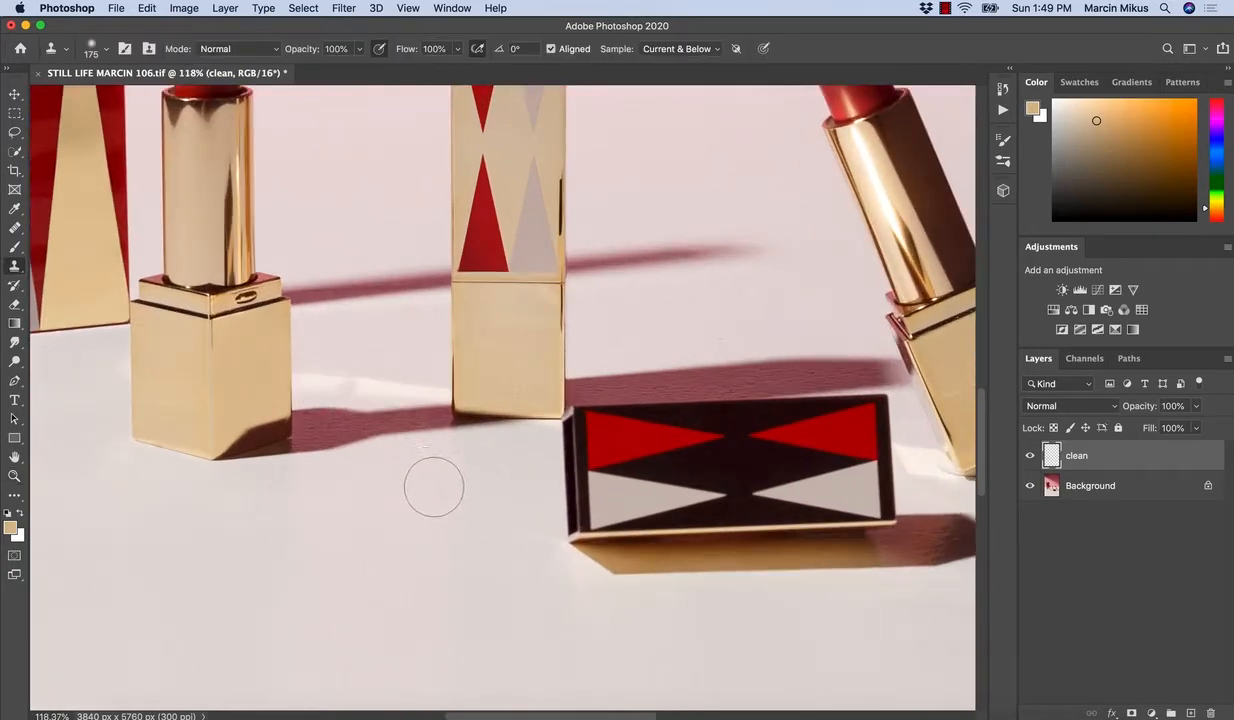
{"action": "left_click", "coordinate": [762, 492]}
{"action": "scroll", "coordinate": [755, 478], "scroll_direction": "right", "scroll_amount": 10}
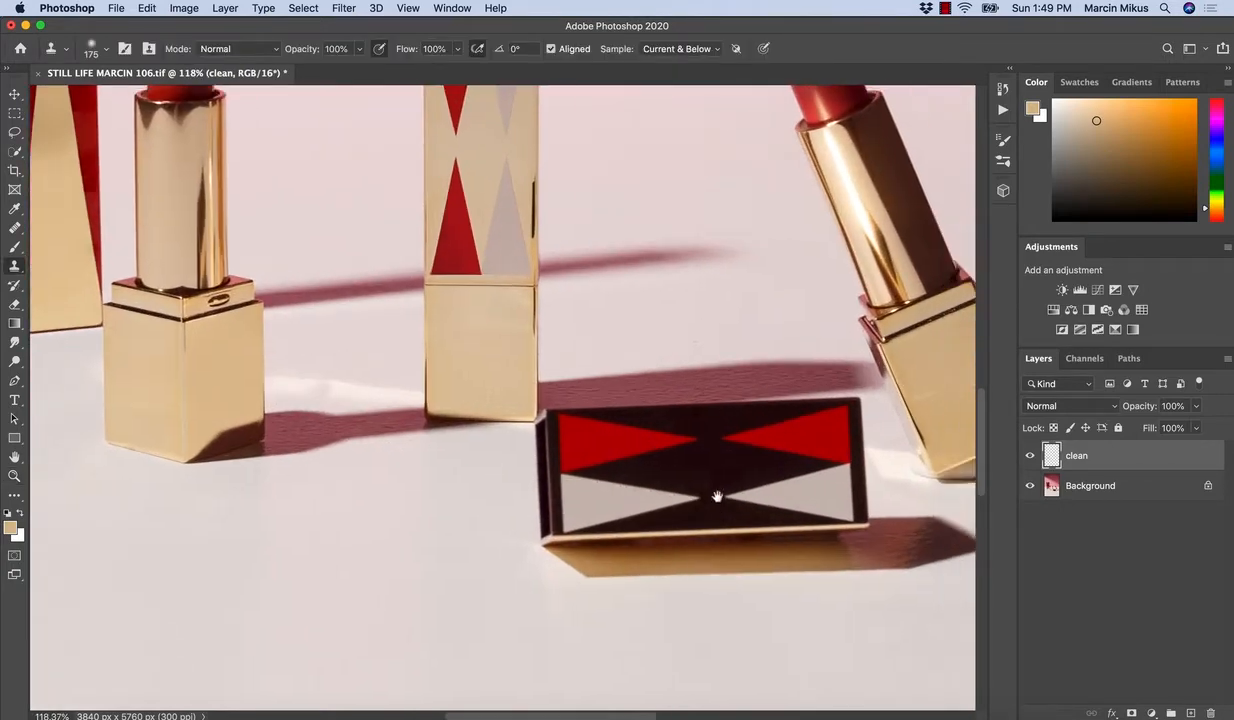
{"action": "left_click_drag", "start_coordinate": [748, 465], "coordinate": [688, 482]}
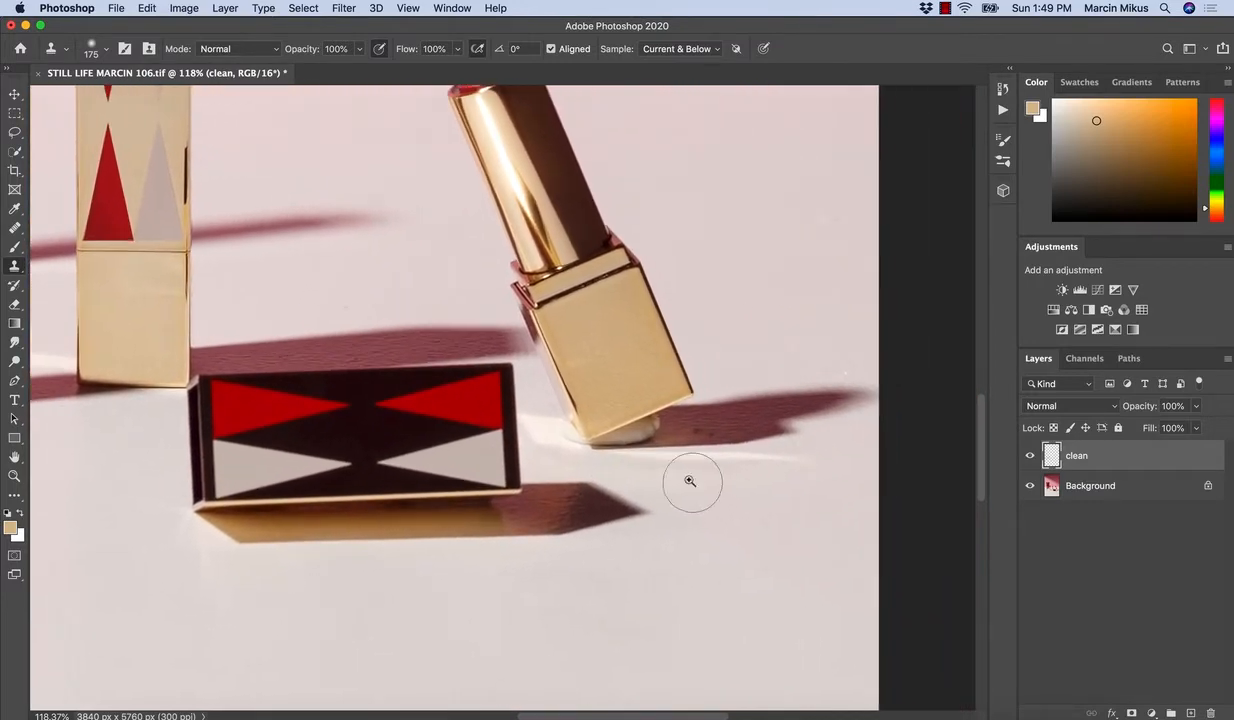
{"action": "key", "text": "z"}
{"action": "left_click_drag", "start_coordinate": [575, 435], "coordinate": [683, 490]}
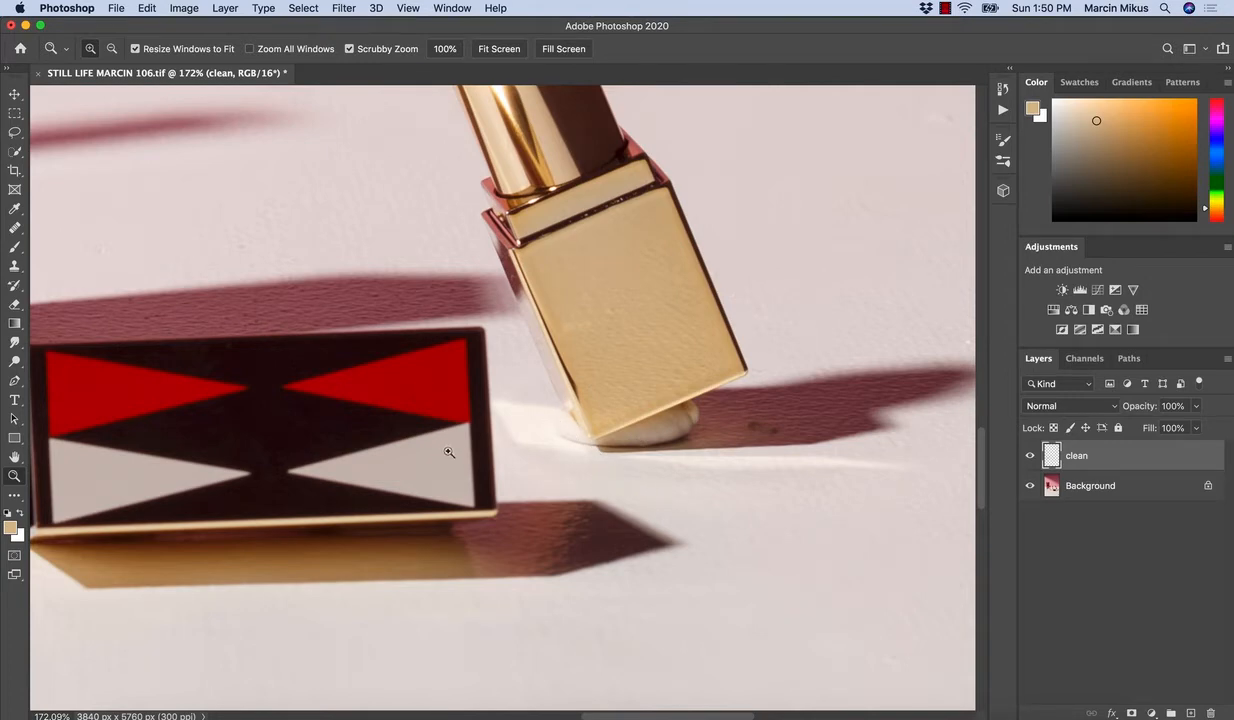
Step: Draw a closed Pen path around the reflection between the lying case and leaning lipstick, including the streak below the lipstick's shadow
{"action": "left_click", "coordinate": [14, 380]}
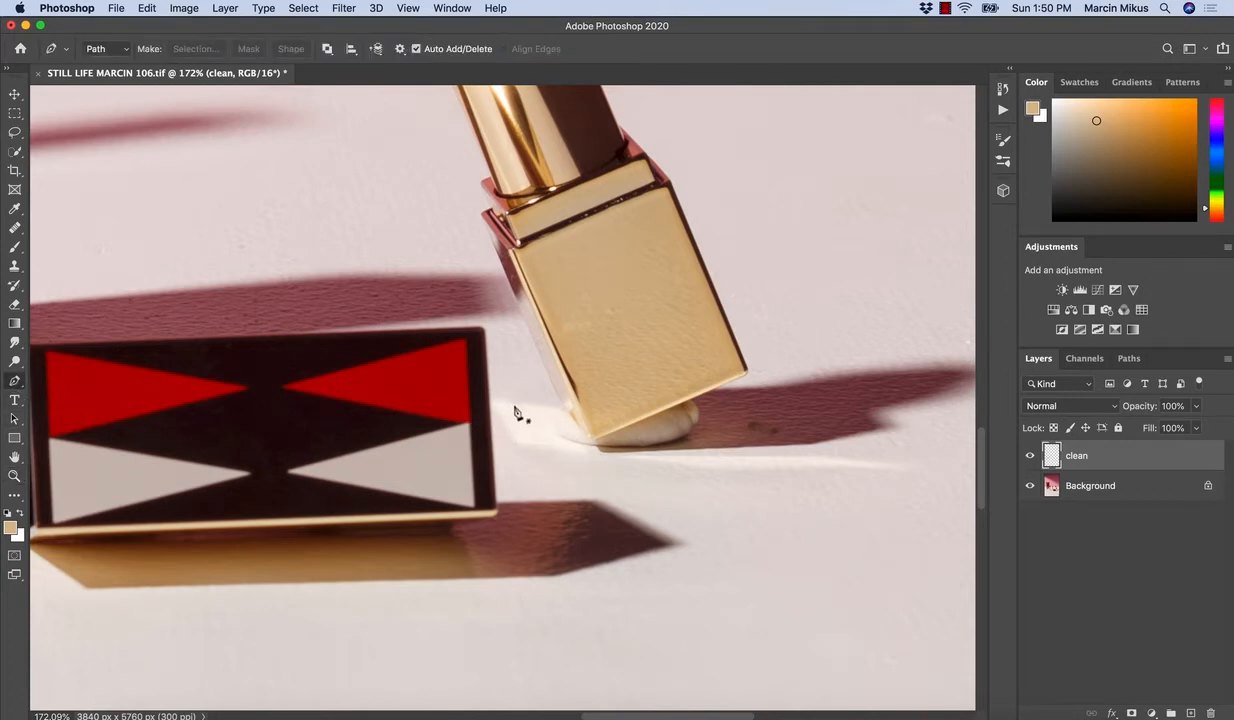
{"action": "left_click_drag", "start_coordinate": [500, 398], "coordinate": [526, 390]}
{"action": "left_click", "coordinate": [482, 324]}
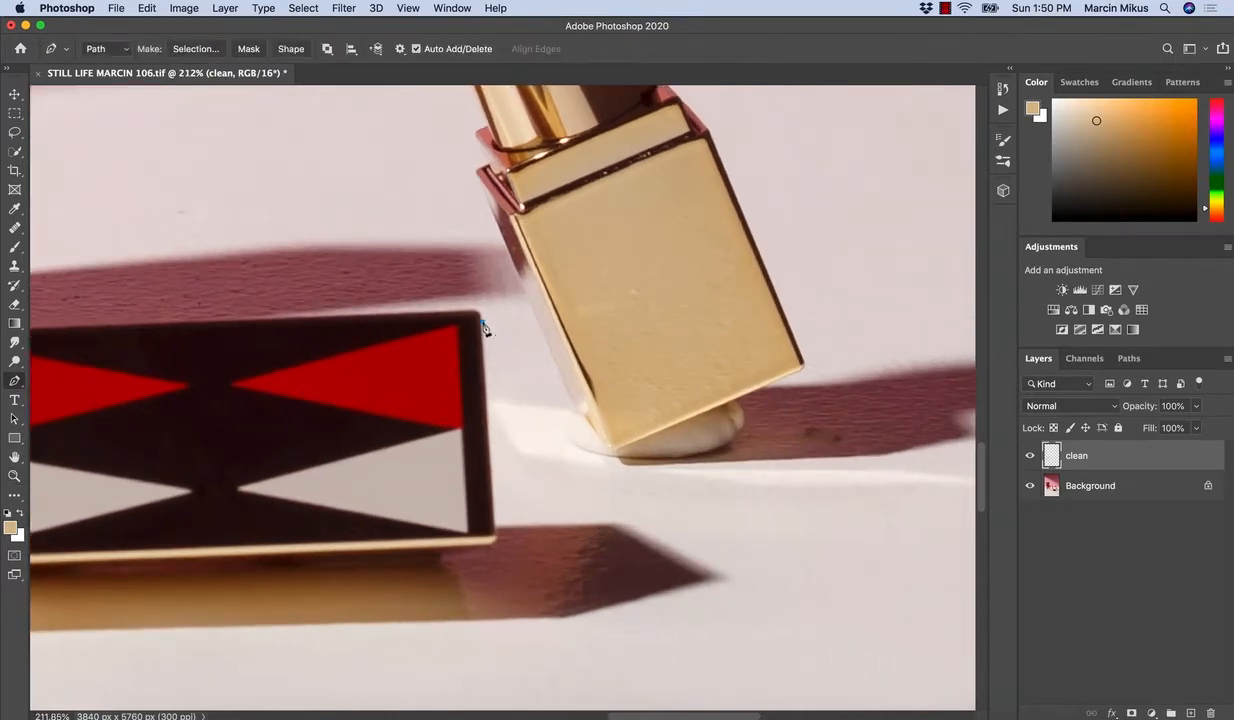
{"action": "left_click", "coordinate": [499, 516]}
{"action": "left_click", "coordinate": [673, 510]}
{"action": "scroll", "coordinate": [609, 532], "scroll_direction": "right", "scroll_amount": 5}
{"action": "scroll", "coordinate": [609, 532], "scroll_direction": "down", "scroll_amount": 1}
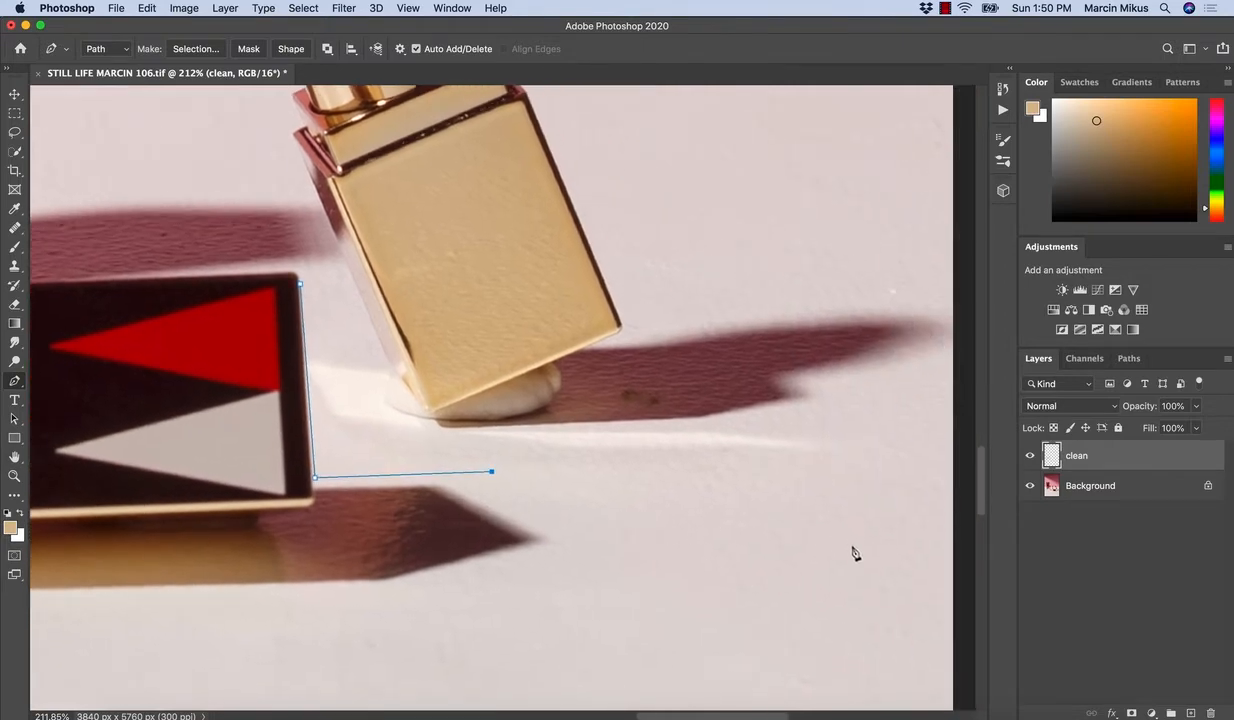
{"action": "left_click", "coordinate": [851, 544]}
{"action": "left_click", "coordinate": [866, 421]}
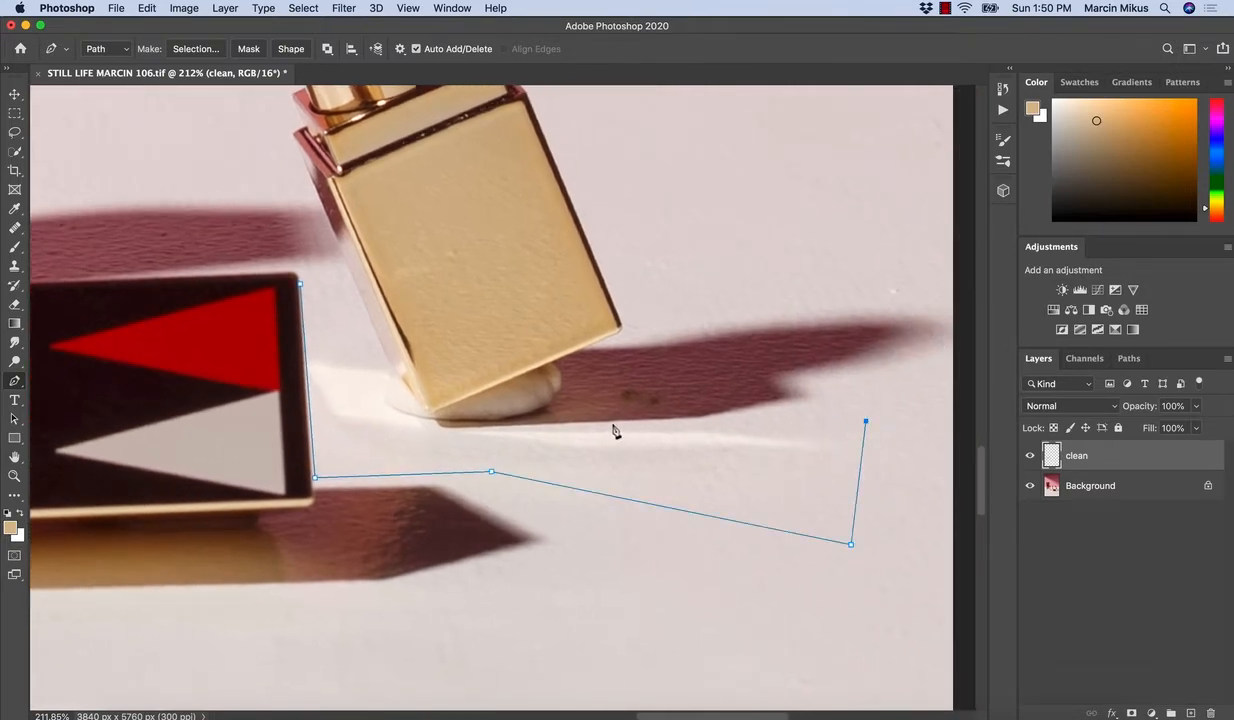
{"action": "left_click", "coordinate": [694, 418]}
{"action": "left_click", "coordinate": [388, 358]}
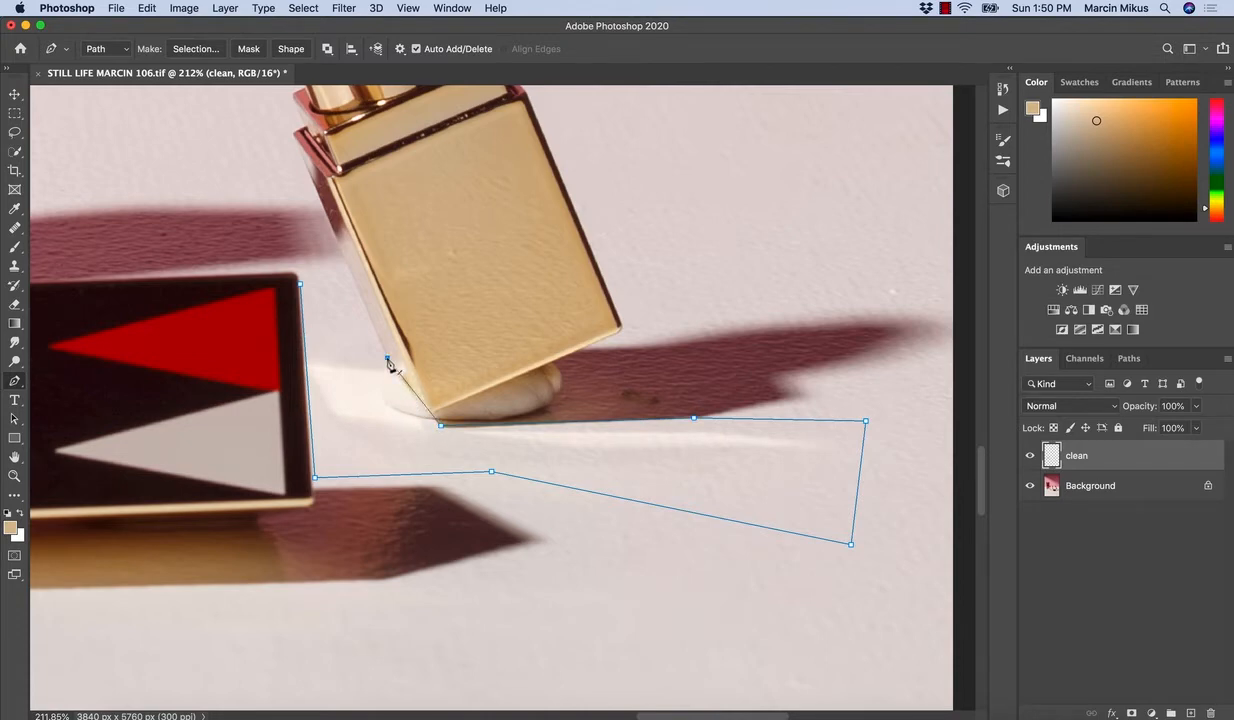
{"action": "left_click", "coordinate": [361, 301]}
Step: Convert the closed path around the reflection into a selection
{"action": "right_click", "coordinate": [402, 438]}
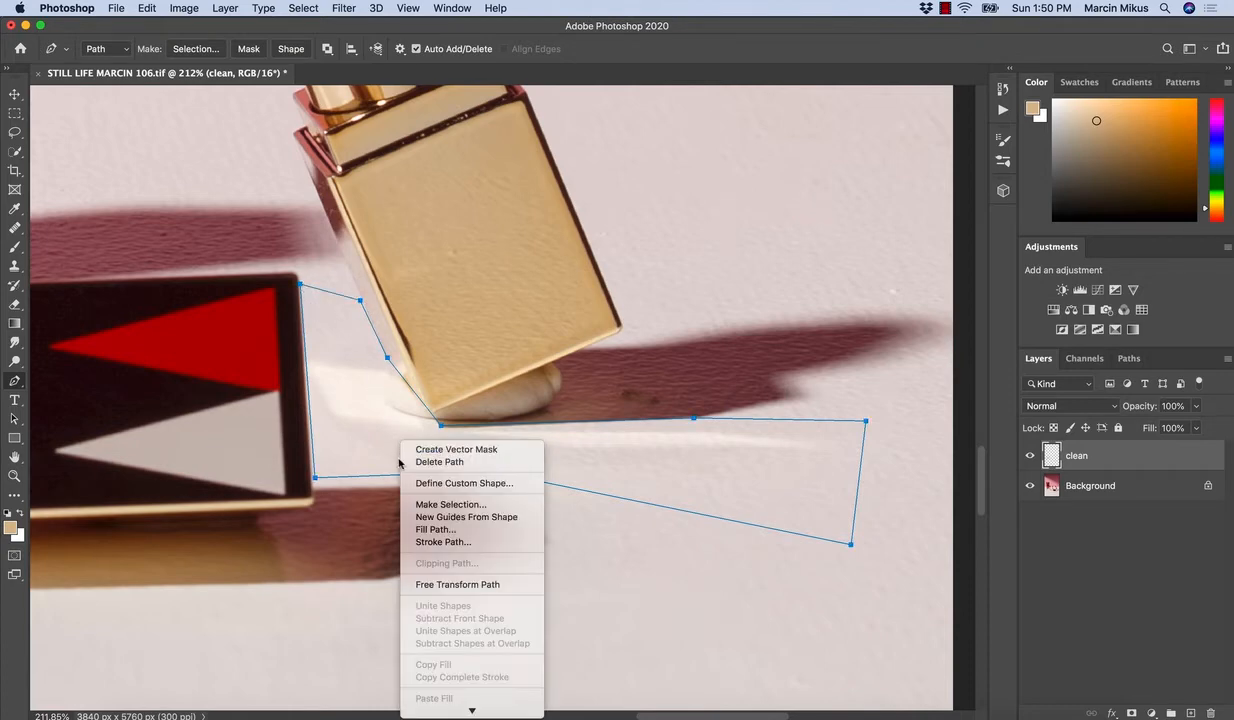
{"action": "left_click", "coordinate": [432, 504]}
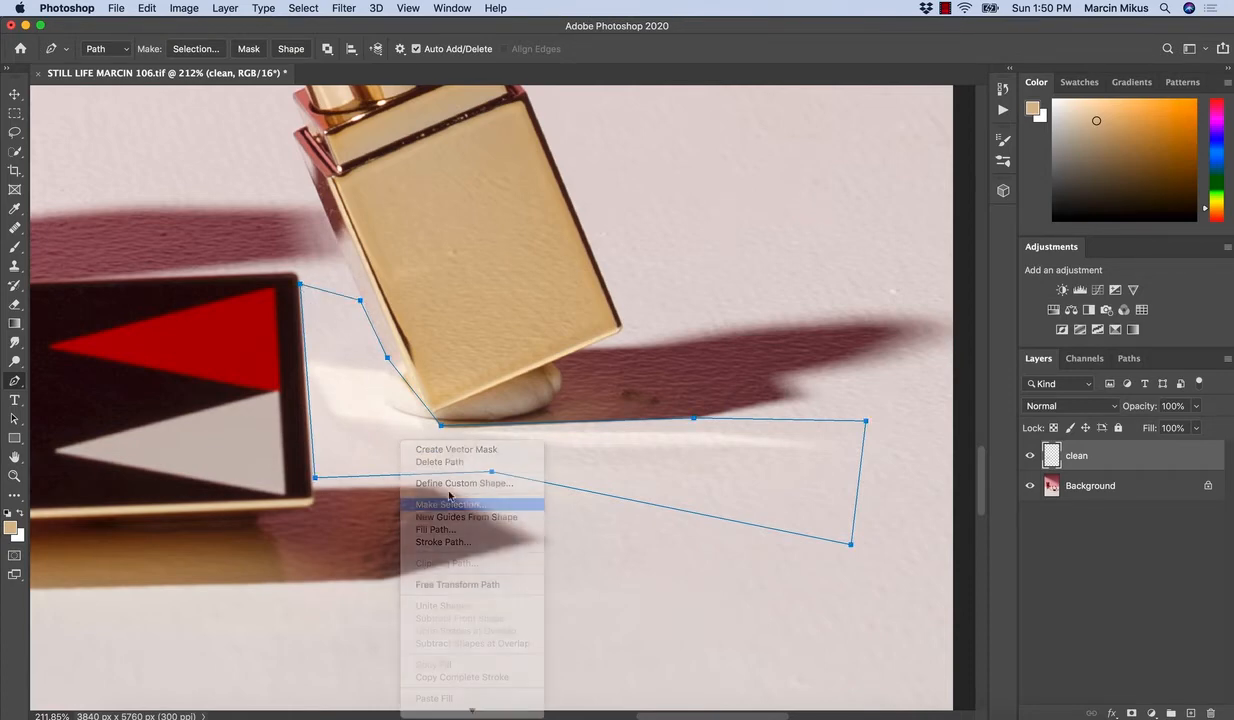
{"action": "left_click", "coordinate": [684, 303]}
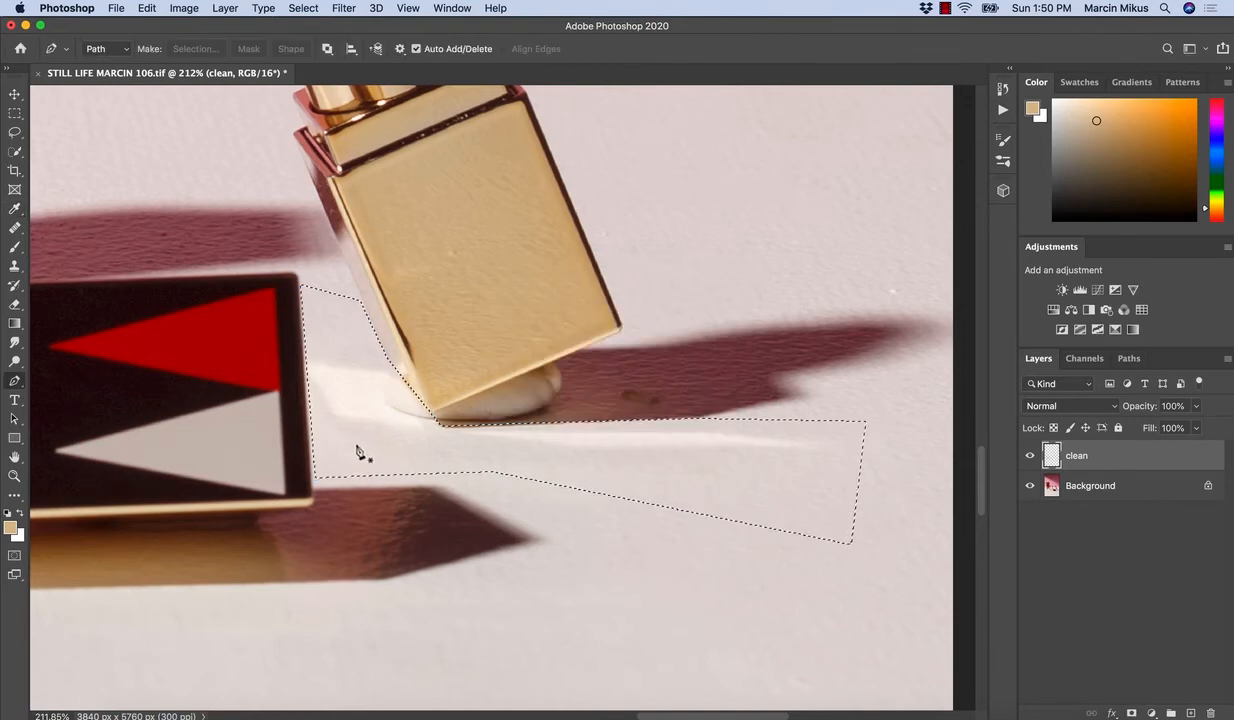
Step: Clone table texture over the bright reflection inside the selection beside the lying case, using a 90 px brush
{"action": "key", "text": "s"}
{"action": "key", "text": "bracketleft"}
{"action": "key", "text": "bracketleft"}
{"action": "key", "text": "bracketleft"}
{"action": "key", "text": "bracketleft"}
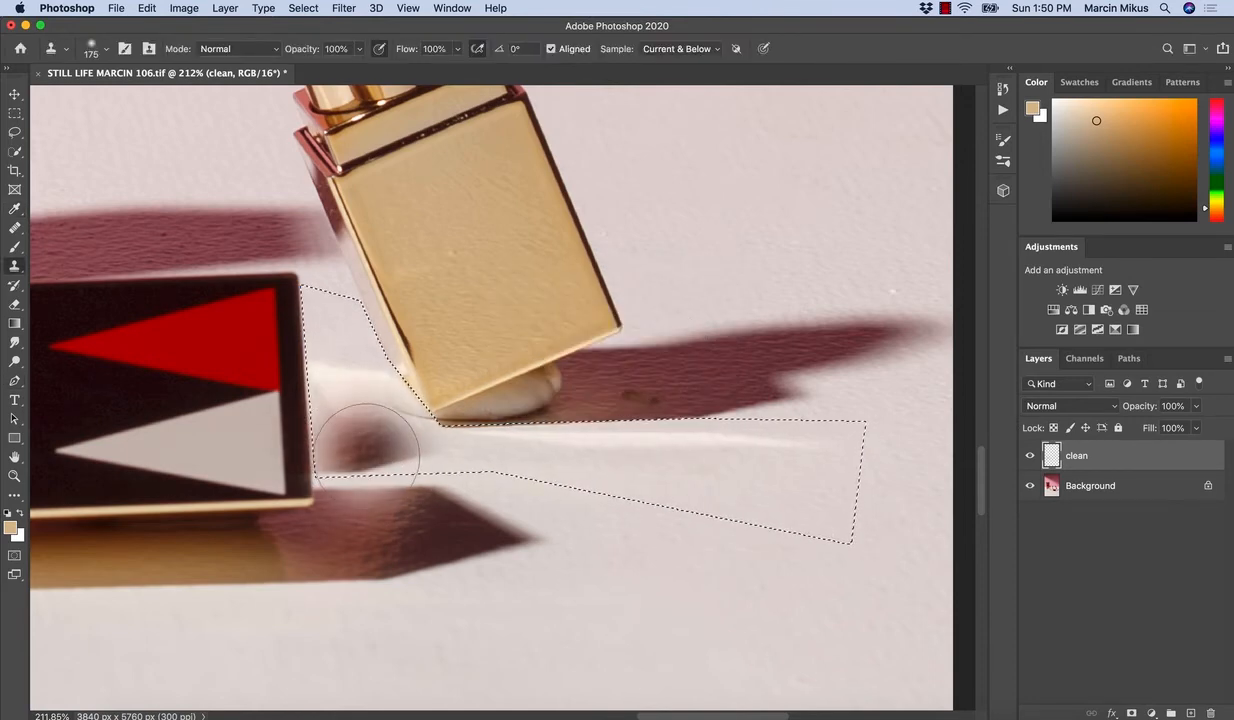
{"action": "left_click", "coordinate": [349, 447], "text": "alt"}
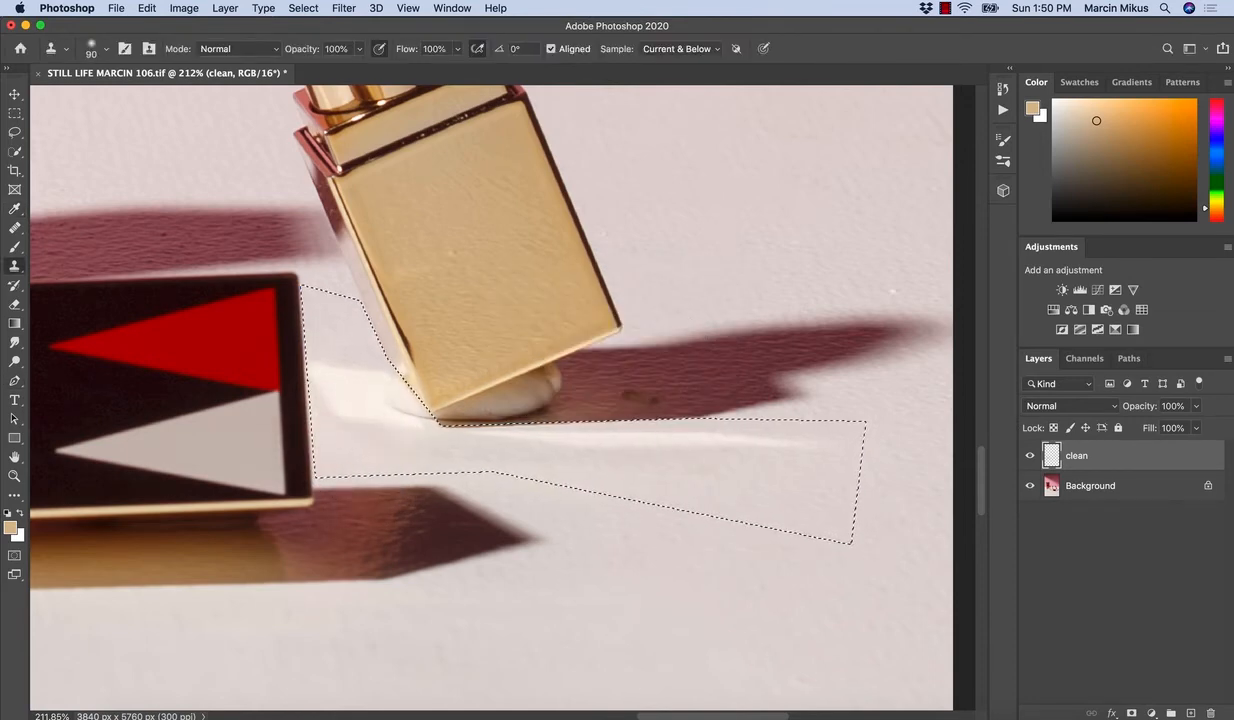
{"action": "mouse_move", "coordinate": [343, 425]}
{"action": "left_mouse_down"}
{"action": "mouse_move", "coordinate": [396, 423]}
{"action": "mouse_move", "coordinate": [387, 428]}
{"action": "mouse_move", "coordinate": [400, 406]}
{"action": "mouse_move", "coordinate": [317, 383]}
{"action": "mouse_move", "coordinate": [394, 388]}
{"action": "mouse_move", "coordinate": [428, 425]}
{"action": "left_mouse_up"}
Step: Resample clean table areas and clone out the remaining patches and streak inside the selection below the leaning lipstick
{"action": "left_click", "coordinate": [396, 446], "text": "alt"}
{"action": "left_click", "coordinate": [353, 421], "text": "alt"}
{"action": "left_click", "coordinate": [333, 347], "text": "alt"}
{"action": "left_click", "coordinate": [342, 363], "text": "alt"}
{"action": "left_click", "coordinate": [364, 405], "text": "alt"}
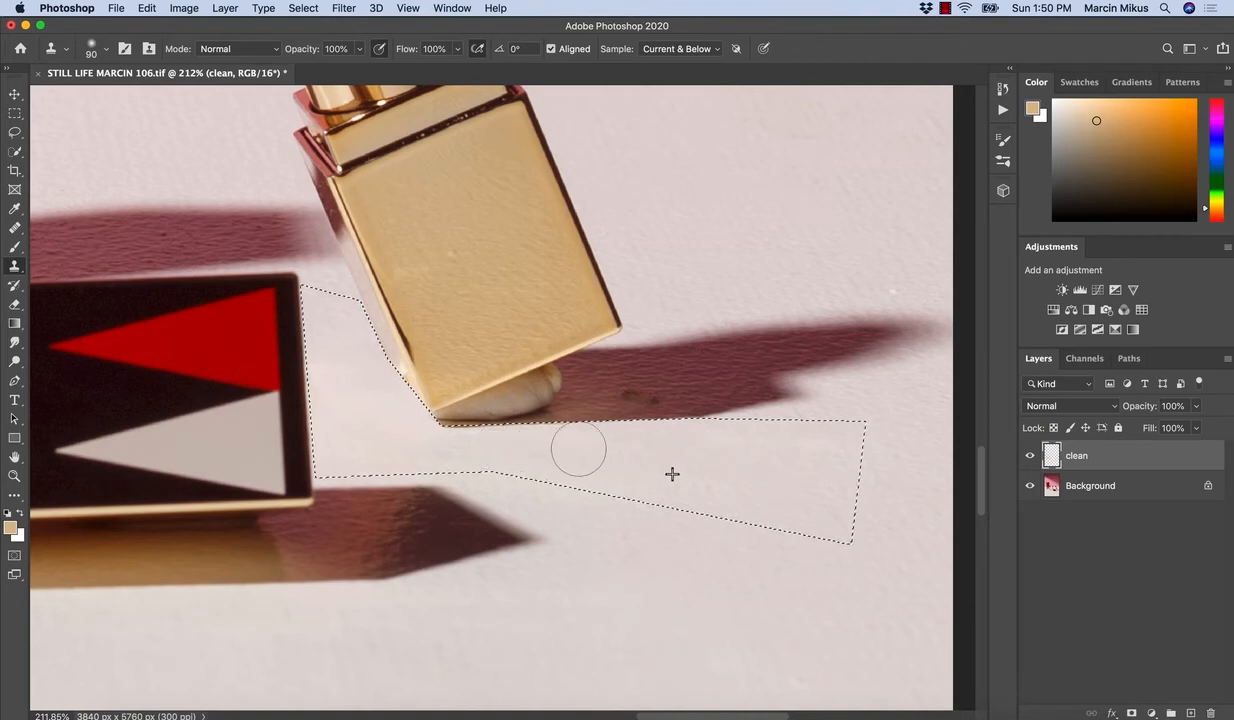
{"action": "left_click_drag", "start_coordinate": [446, 435], "coordinate": [432, 436]}
{"action": "left_click", "coordinate": [391, 440], "text": "alt"}
Step: Clear the selection with the Lasso tool and check the retouched area at the leaning lipstick's base
{"action": "left_click_drag", "start_coordinate": [504, 494], "coordinate": [454, 507]}
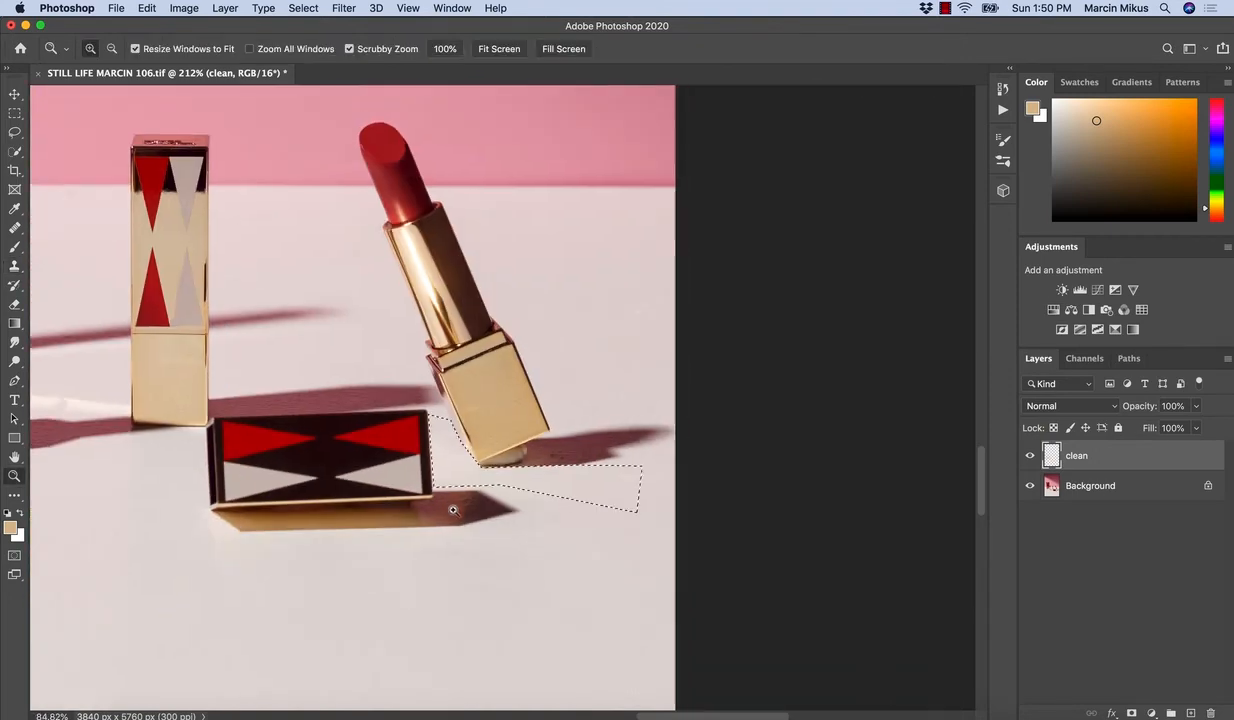
{"action": "left_click", "coordinate": [14, 133]}
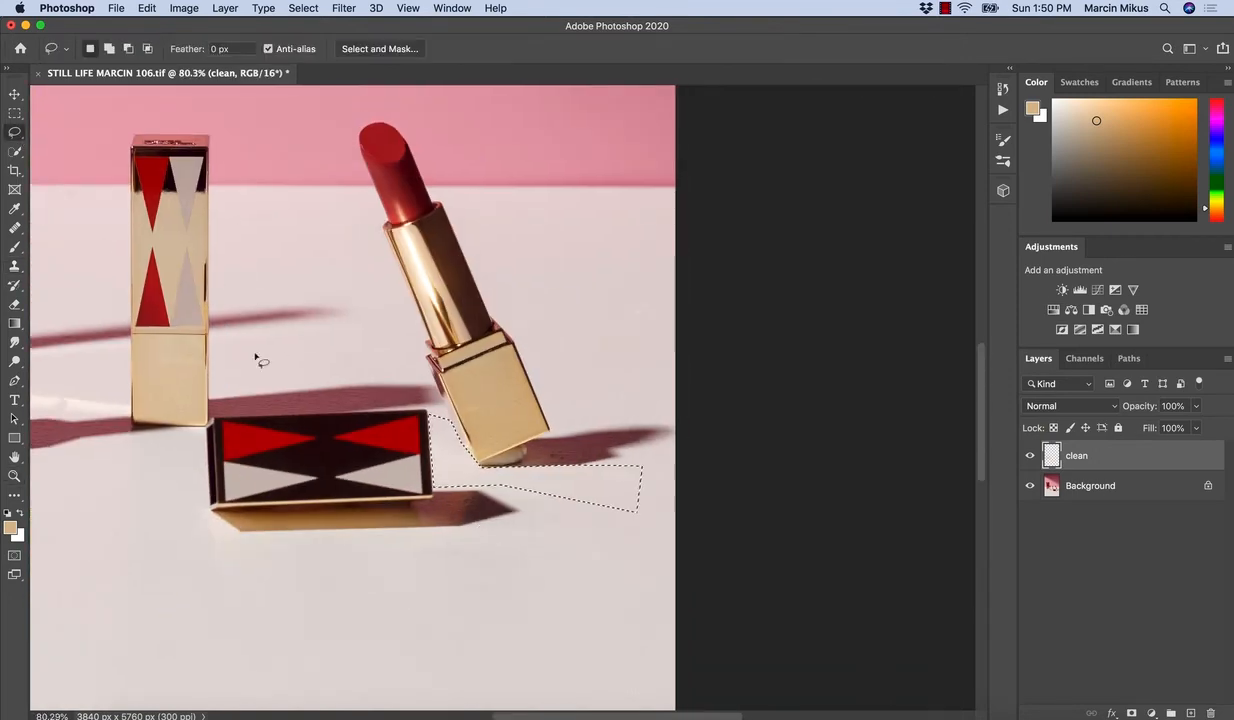
{"action": "left_click", "coordinate": [479, 487]}
{"action": "left_click", "coordinate": [482, 477]}
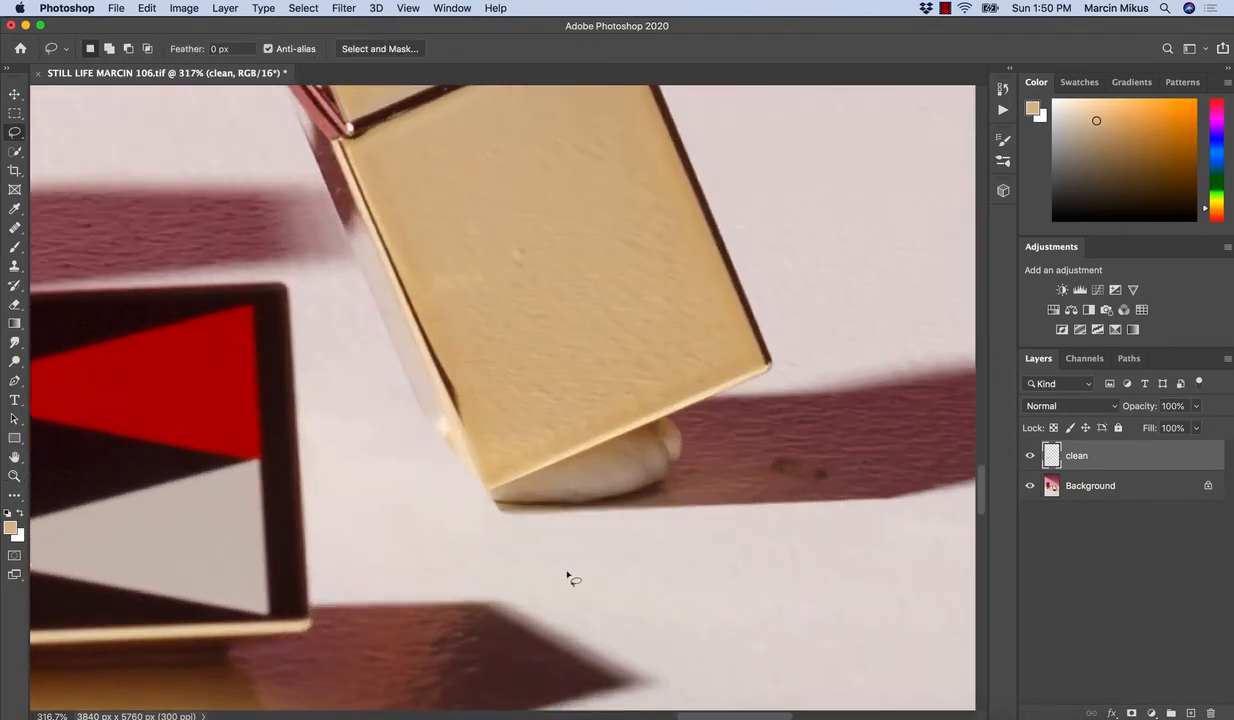
{"action": "mouse_move", "coordinate": [594, 549]}
{"action": "left_mouse_down"}
{"action": "mouse_move", "coordinate": [567, 552]}
{"action": "mouse_move", "coordinate": [546, 535]}
{"action": "left_mouse_up"}
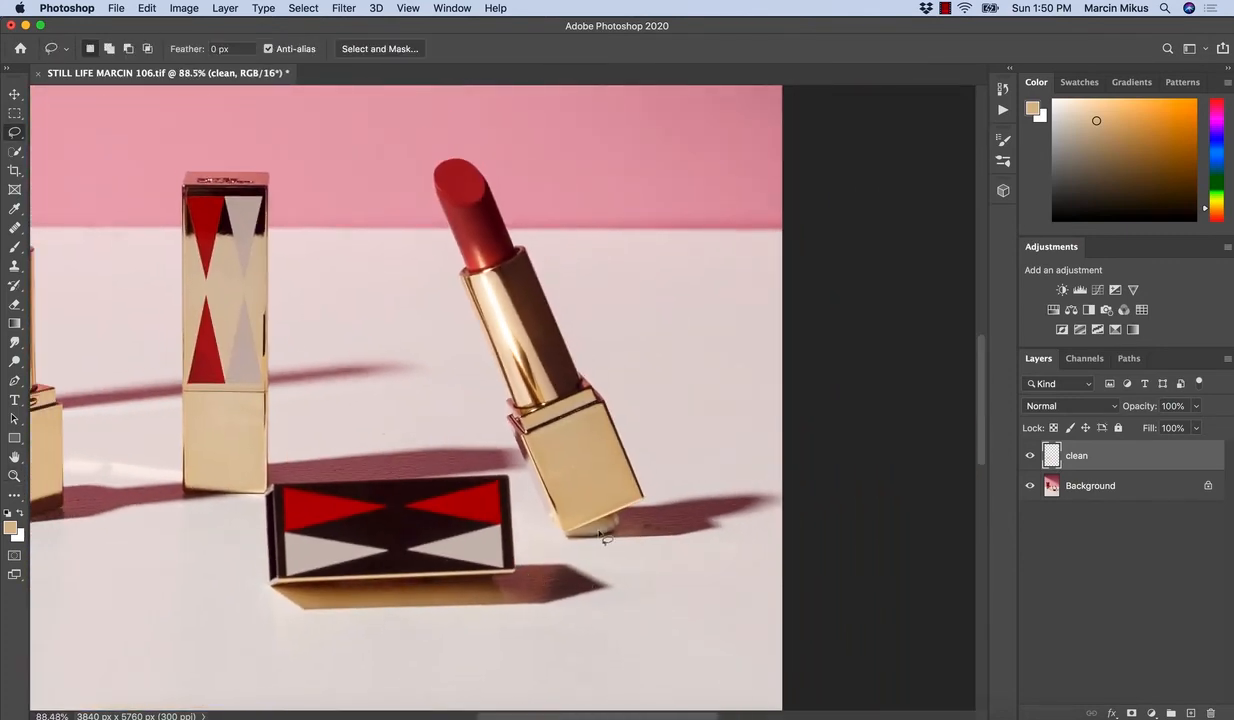
Step: Clone clean table texture over the bright reflection between the standing lipstick and the upright case, using a 90 px Clone Stamp
{"action": "mouse_move", "coordinate": [445, 559]}
{"action": "left_mouse_down"}
{"action": "mouse_move", "coordinate": [372, 522]}
{"action": "mouse_move", "coordinate": [548, 516]}
{"action": "mouse_move", "coordinate": [722, 474]}
{"action": "left_mouse_up"}
{"action": "mouse_move", "coordinate": [397, 364]}
{"action": "left_mouse_down"}
{"action": "mouse_move", "coordinate": [446, 372]}
{"action": "mouse_move", "coordinate": [431, 391]}
{"action": "left_mouse_up"}
{"action": "key", "text": "s"}
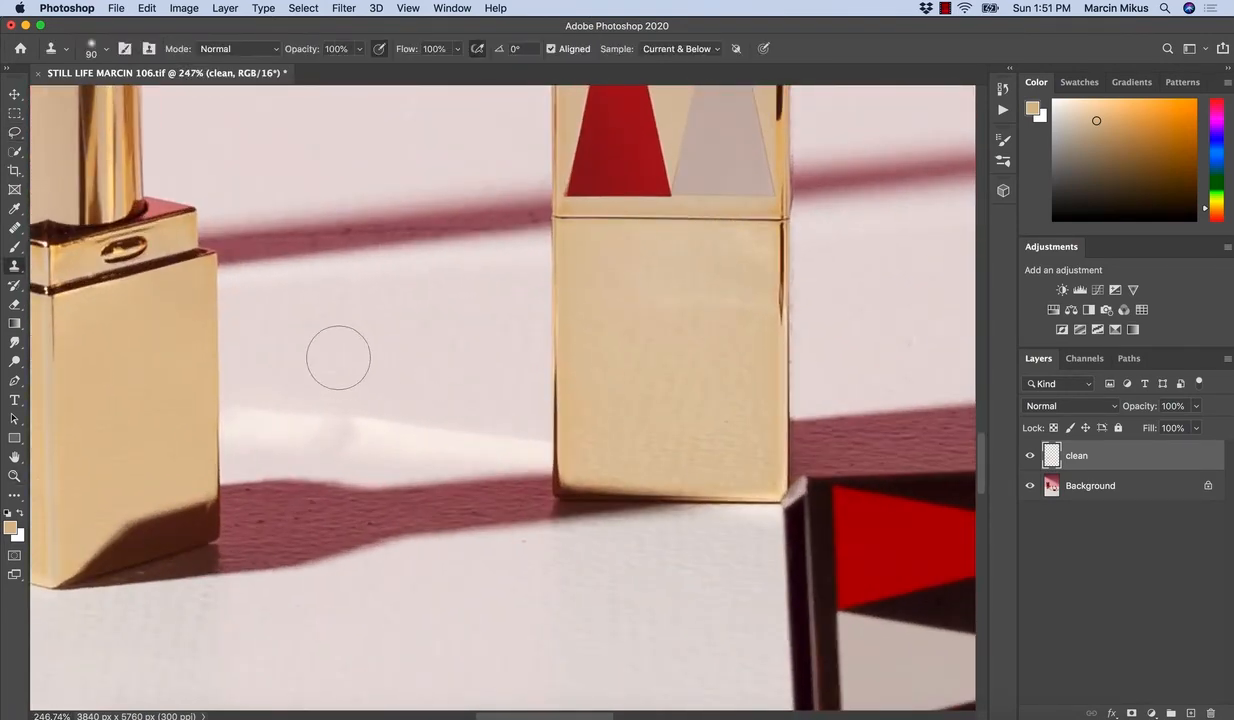
{"action": "left_click", "coordinate": [303, 377], "text": "alt"}
{"action": "mouse_move", "coordinate": [286, 412]}
{"action": "left_mouse_down"}
{"action": "mouse_move", "coordinate": [267, 421]}
{"action": "mouse_move", "coordinate": [377, 426]}
{"action": "left_mouse_up"}
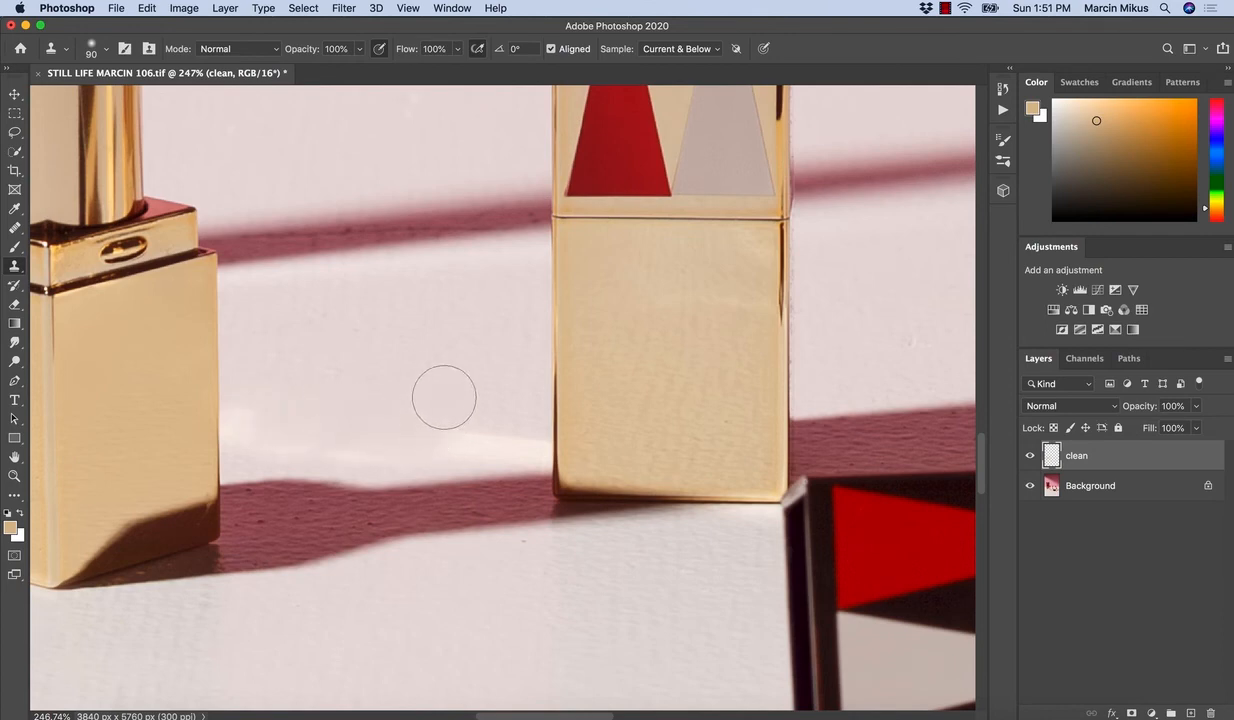
Step: Reduce the clone brush to 80 px and clone out the bright streak running from the upright case's edge toward the standing lipstick
{"action": "key", "text": "bracketleft"}
{"action": "key", "text": "bracketleft"}
{"action": "key", "text": "bracketleft"}
{"action": "key", "text": "bracketright"}
{"action": "key", "text": "bracketright"}
{"action": "left_click", "coordinate": [555, 405], "text": "alt"}
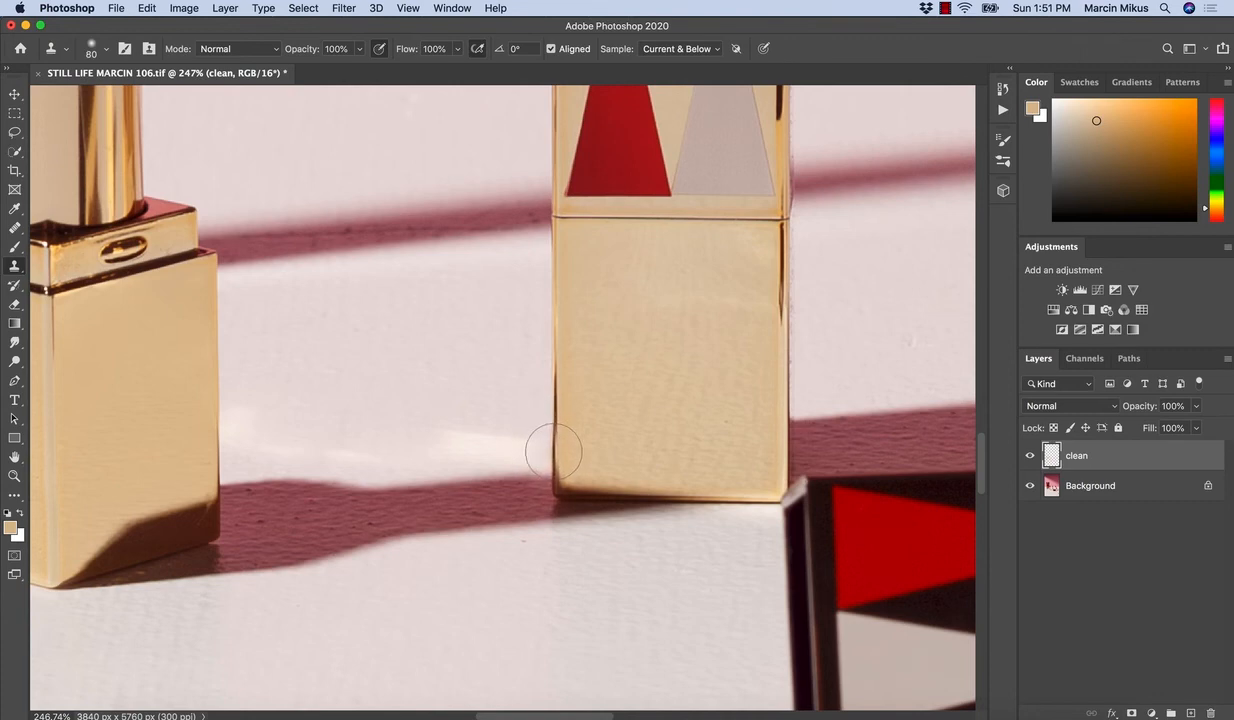
{"action": "left_click_drag", "start_coordinate": [553, 450], "coordinate": [368, 434]}
Step: Resample clean table areas and clone out the remaining bright patch next to the standing lipstick's gold base
{"action": "left_click", "coordinate": [372, 411], "text": "alt"}
{"action": "left_click", "coordinate": [276, 368], "text": "alt"}
{"action": "left_click_drag", "start_coordinate": [254, 412], "coordinate": [251, 389]}
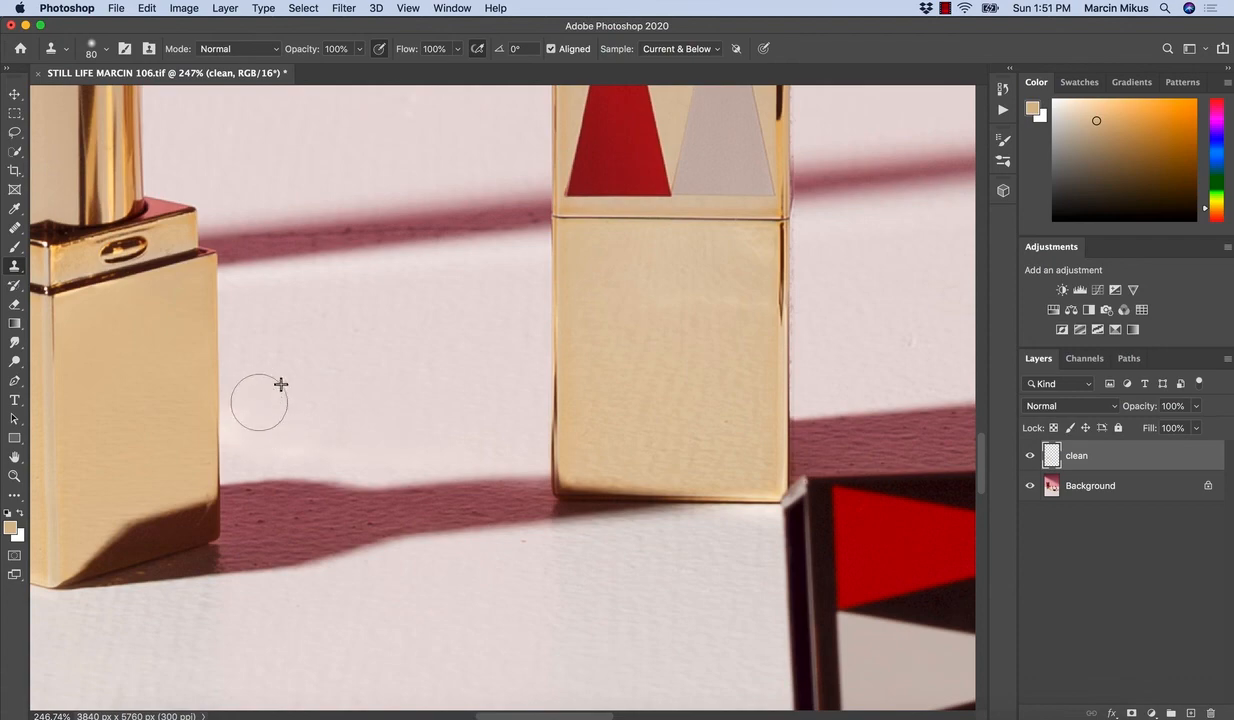
Step: View the whole photo and toggle the clean layer's visibility to compare the retouching with the original
{"action": "key", "text": "z"}
{"action": "key", "text": "super+0"}
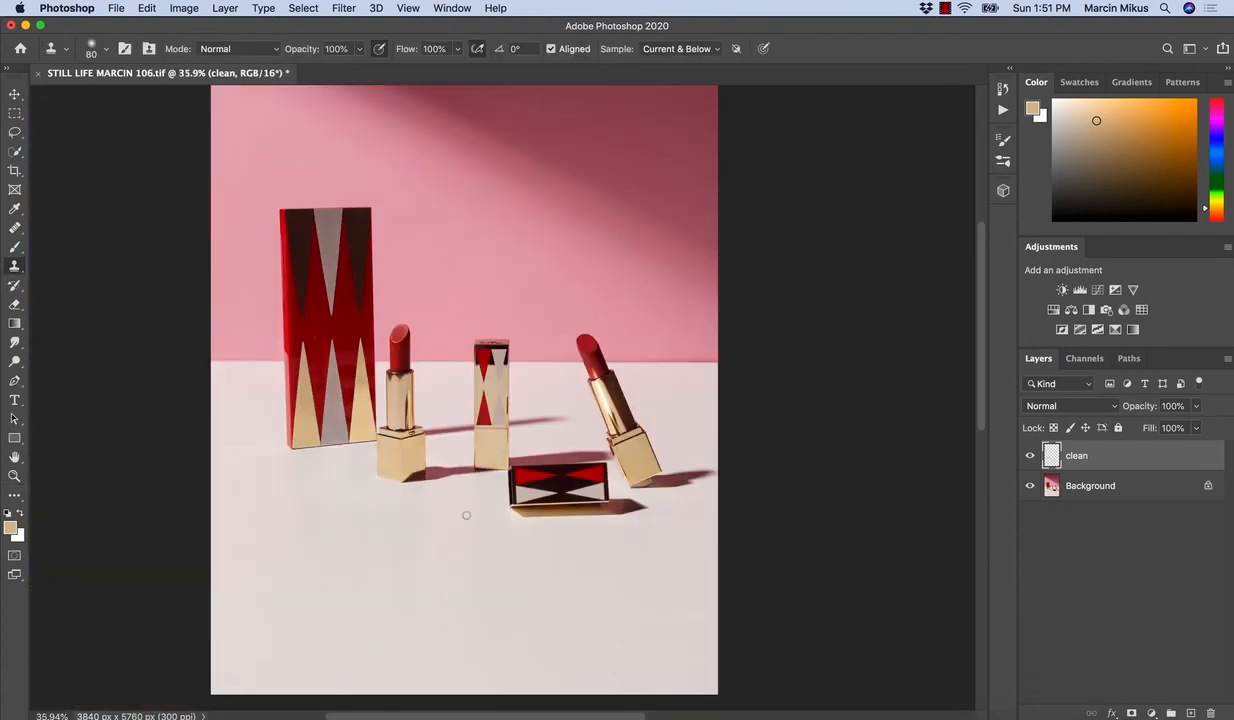
{"action": "key", "text": "z"}
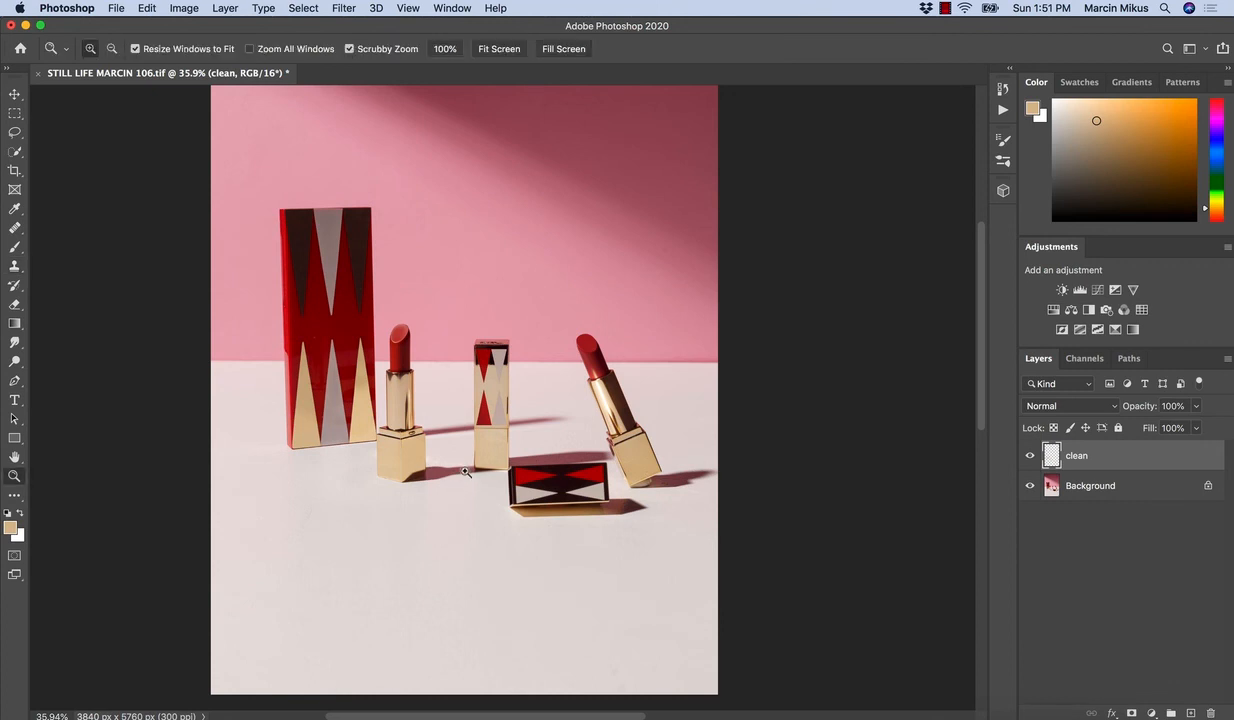
{"action": "left_click_drag", "start_coordinate": [465, 472], "coordinate": [476, 484]}
{"action": "left_click", "coordinate": [1031, 456]}
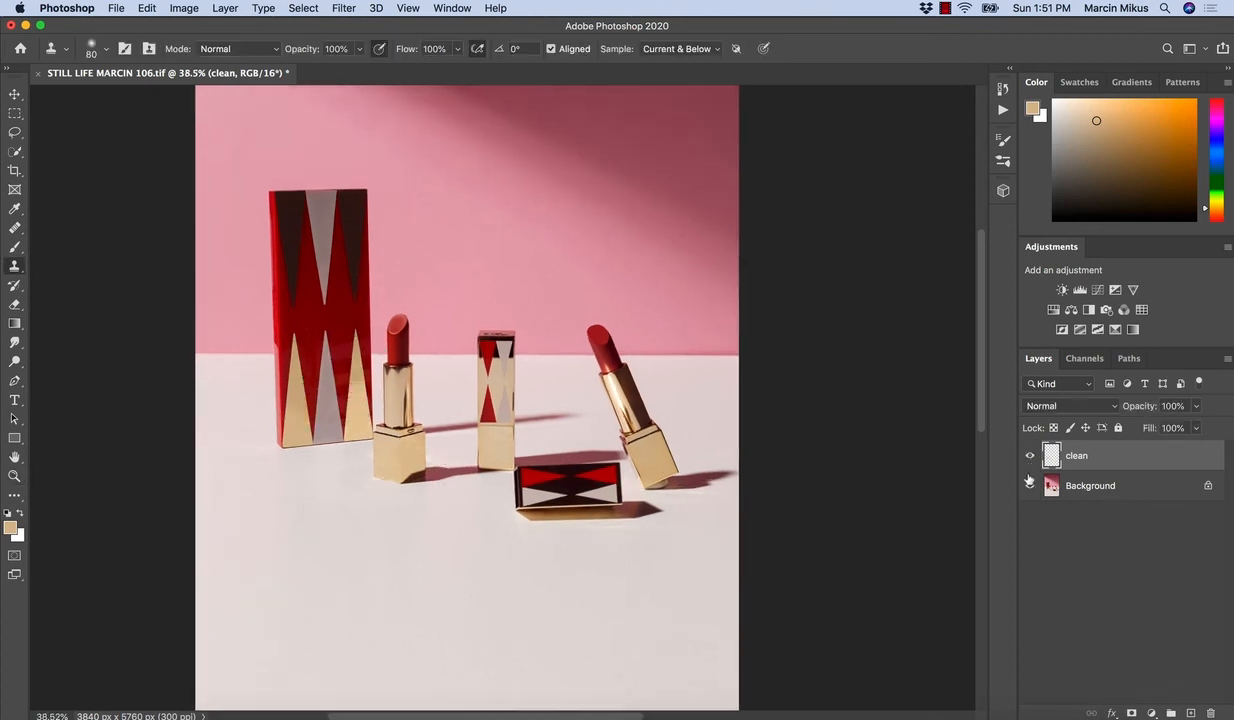